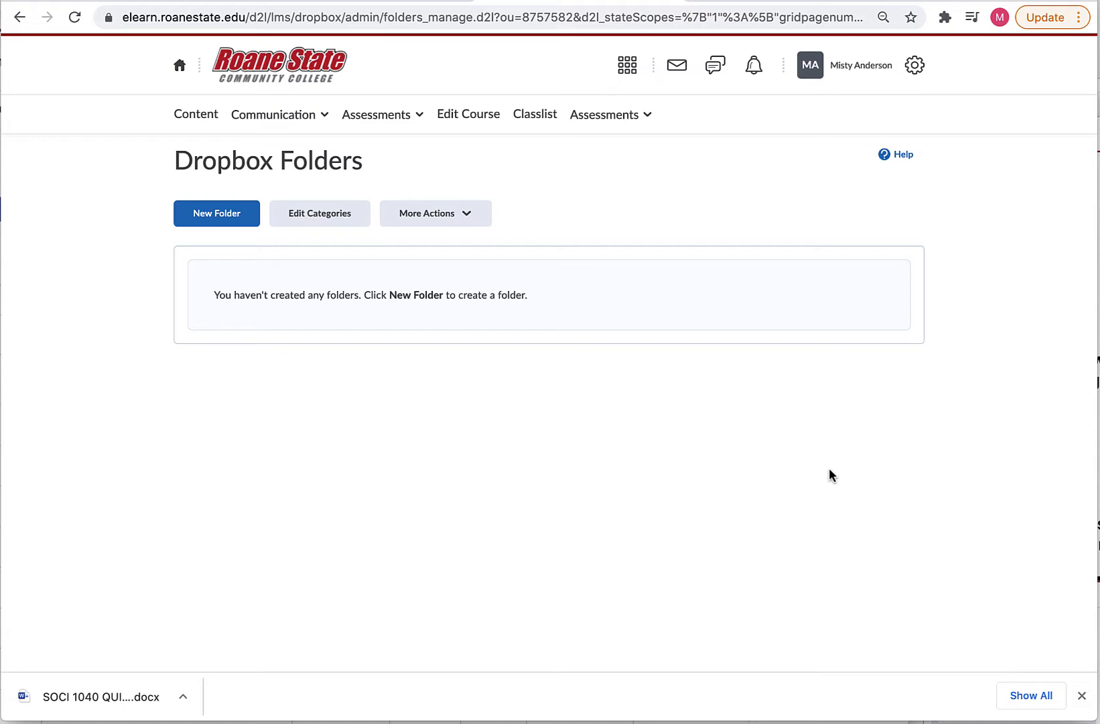
Go to Assessments > Dropbox and start a new assignment folder.
click(395, 115)
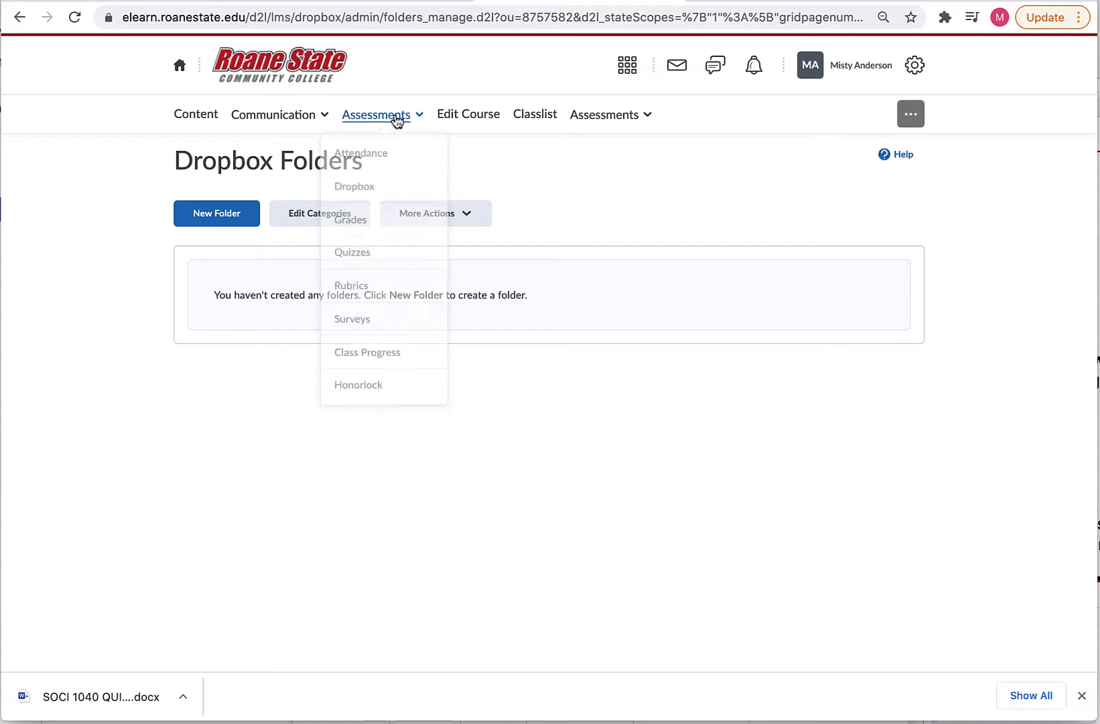
click(374, 186)
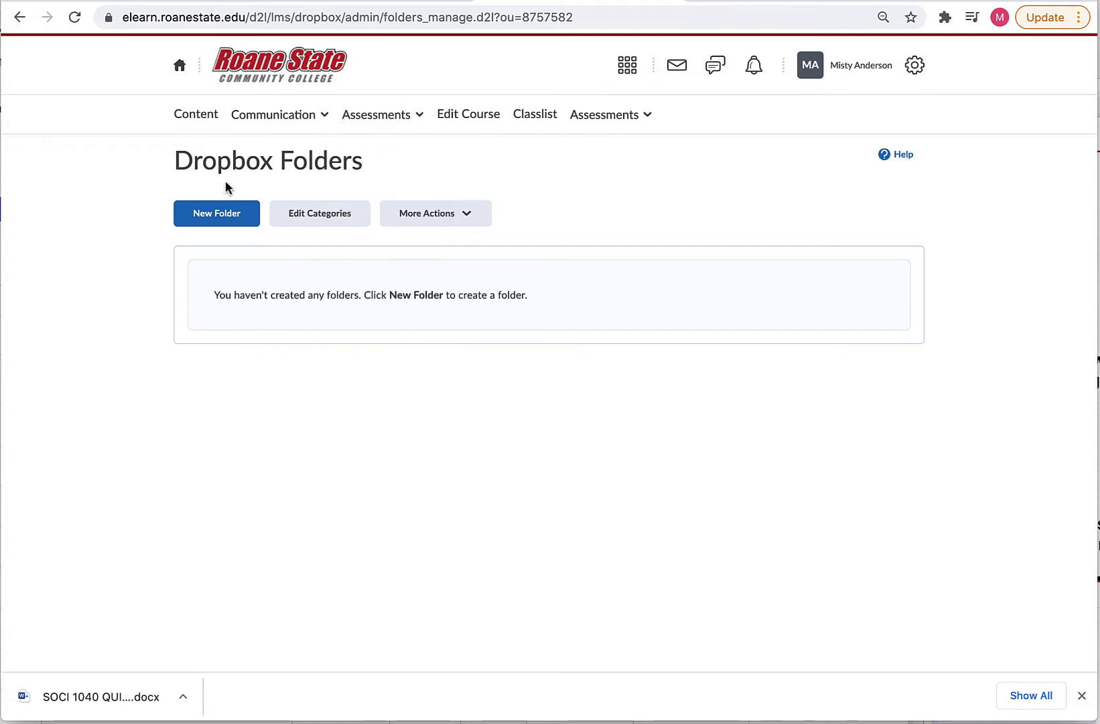
click(230, 216)
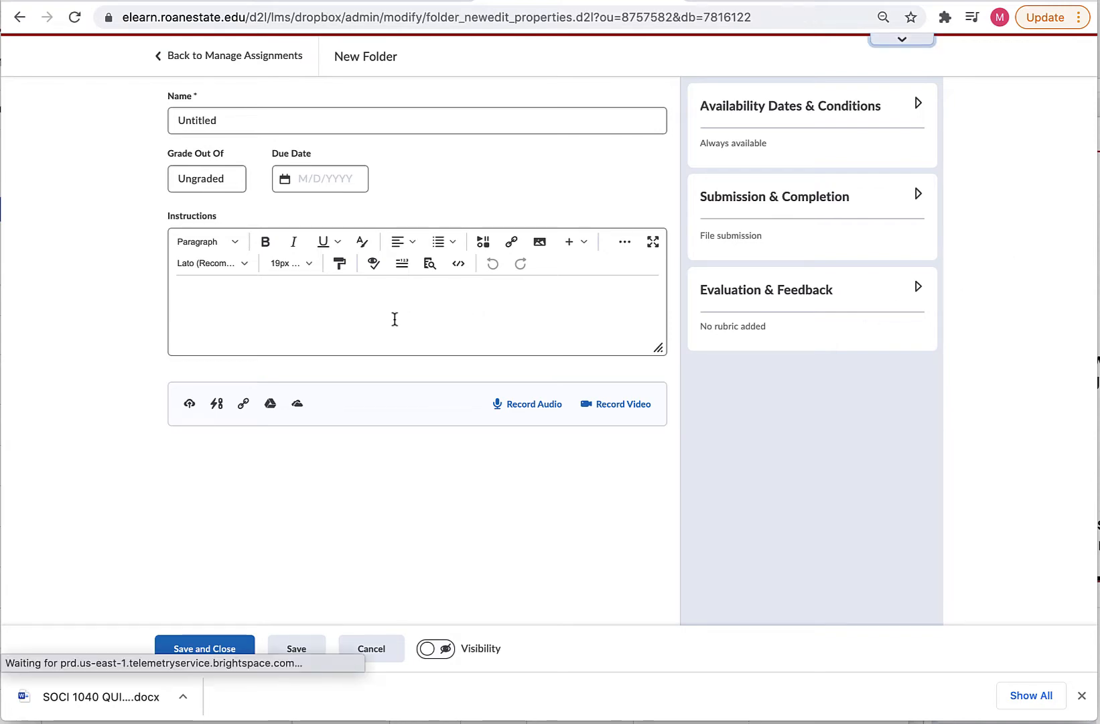
Turn on the new assignment create/edit experience from the welcome banner.
scroll(394, 319, down, 6)
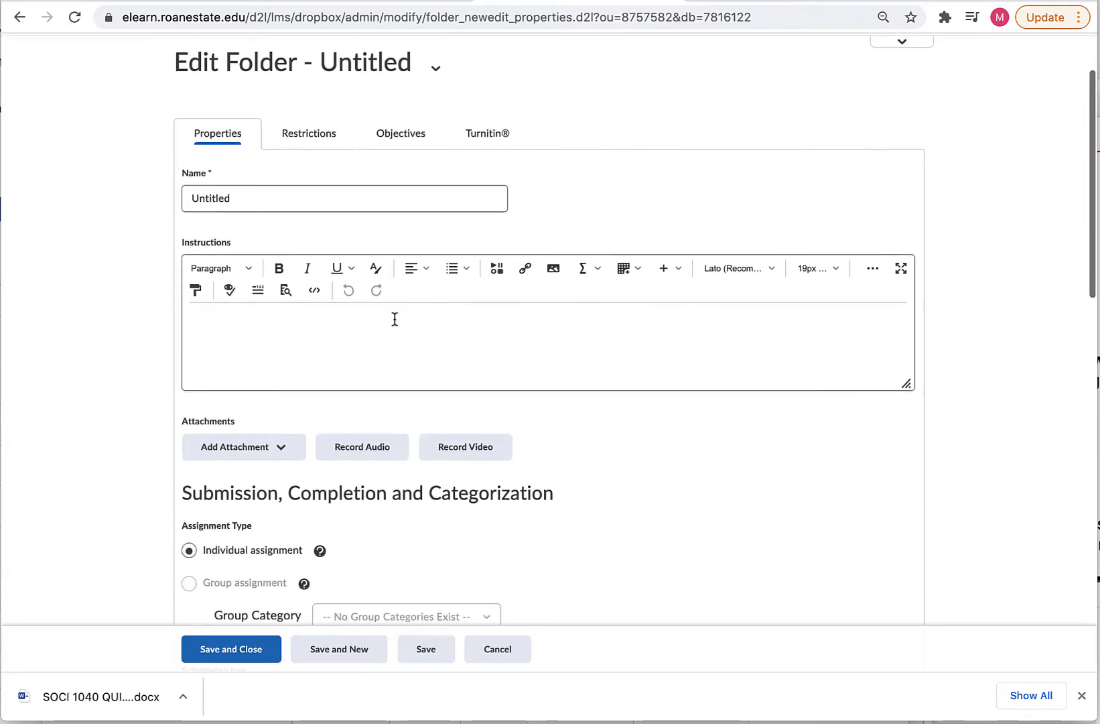
scroll(394, 319, up, 4)
scroll(395, 319, up, 3)
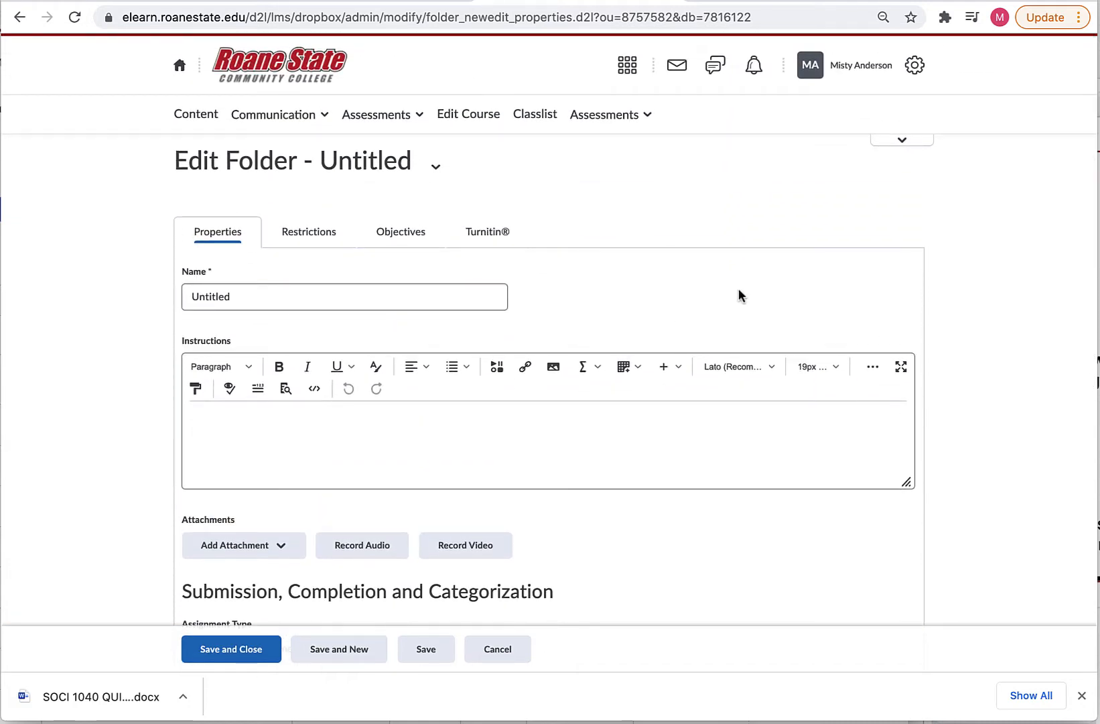
click(903, 145)
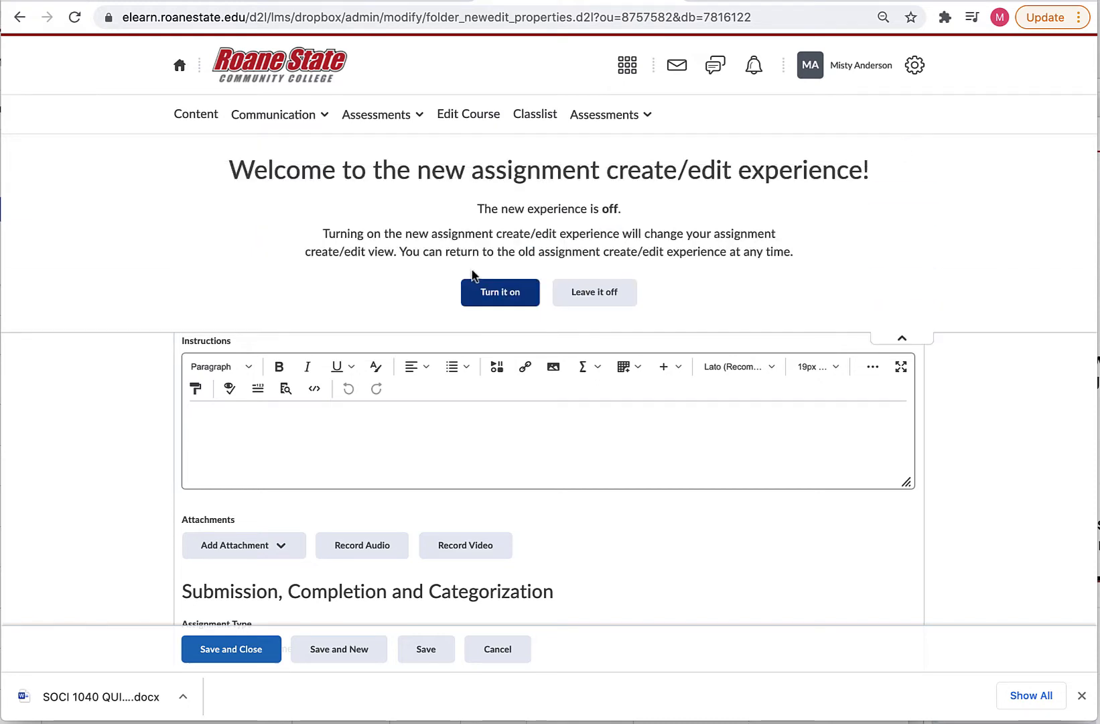
click(501, 293)
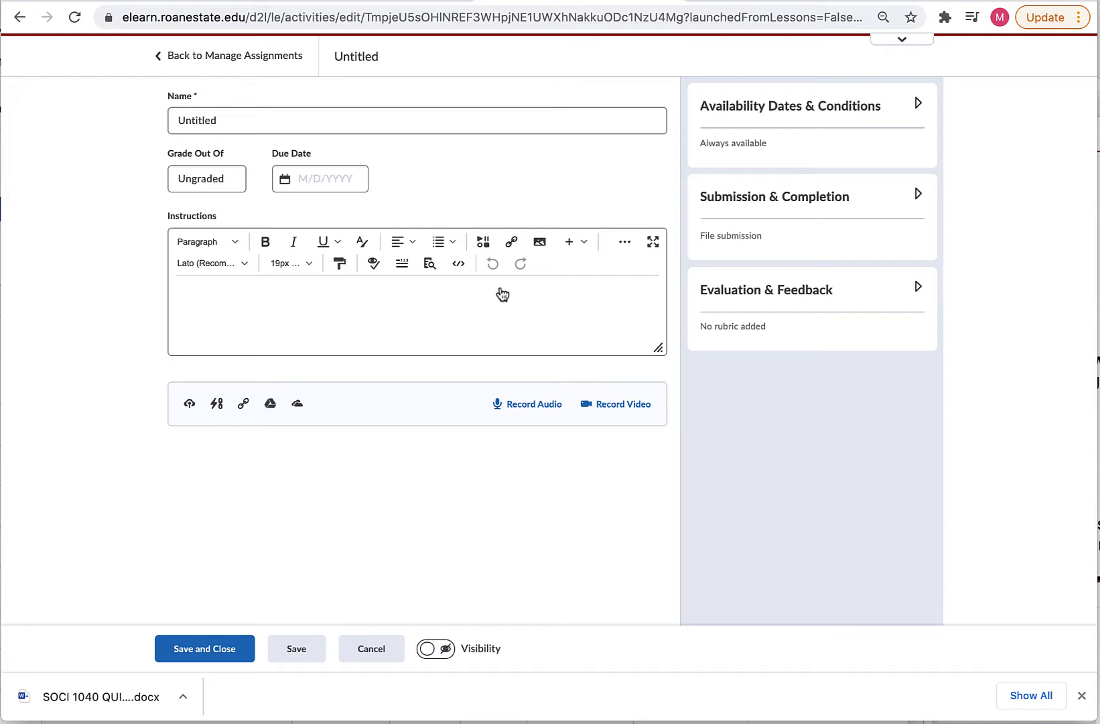
Name the assignment 'Essay 1' and grade it out of 100 points.
click(262, 112)
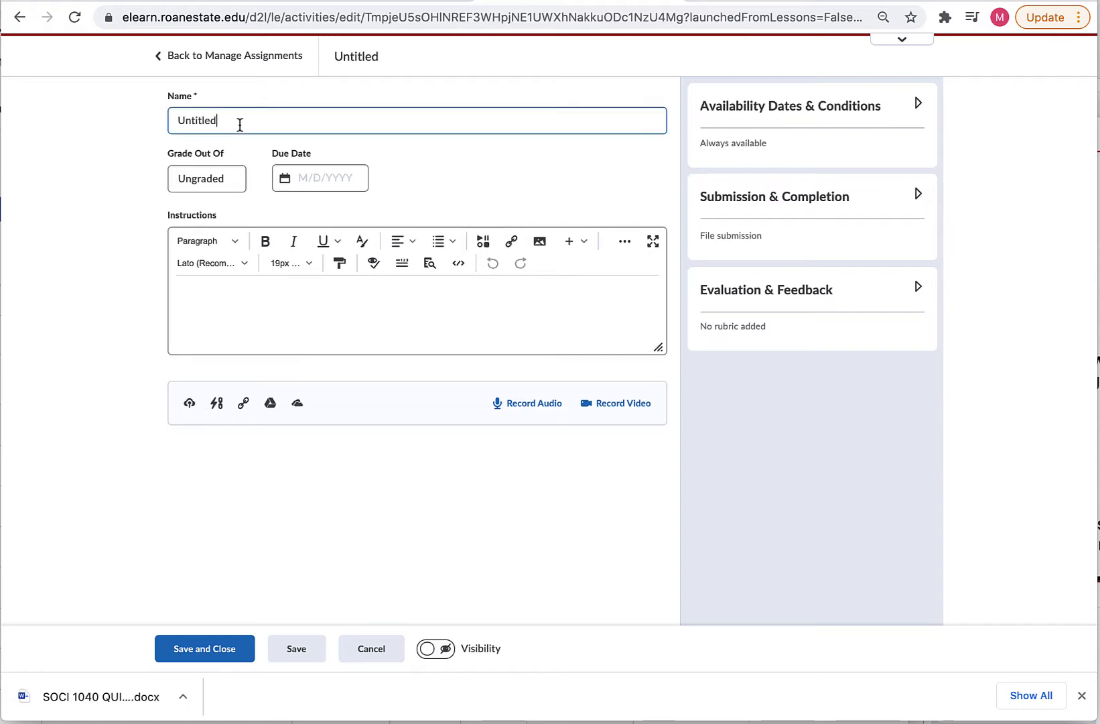
key(BackSpace)
key(BackSpace)
key(BackSpace)
key(BackSpace)
key(BackSpace)
key(BackSpace)
key(BackSpace)
key(BackSpace)
text(Essay 1)
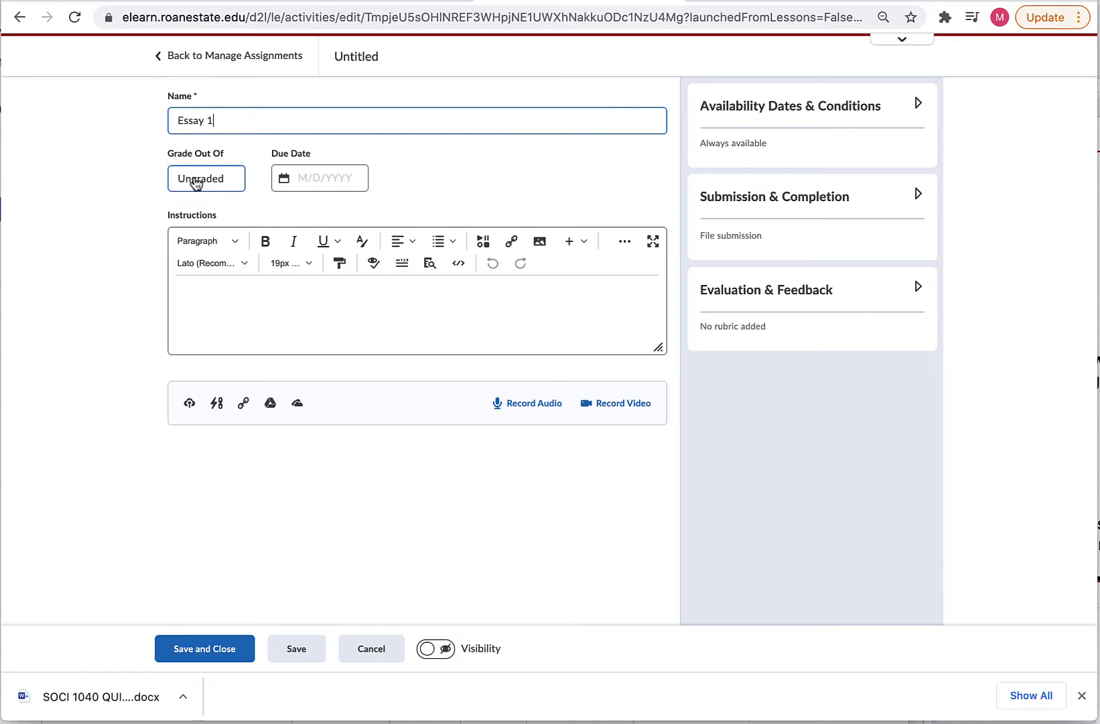
click(199, 178)
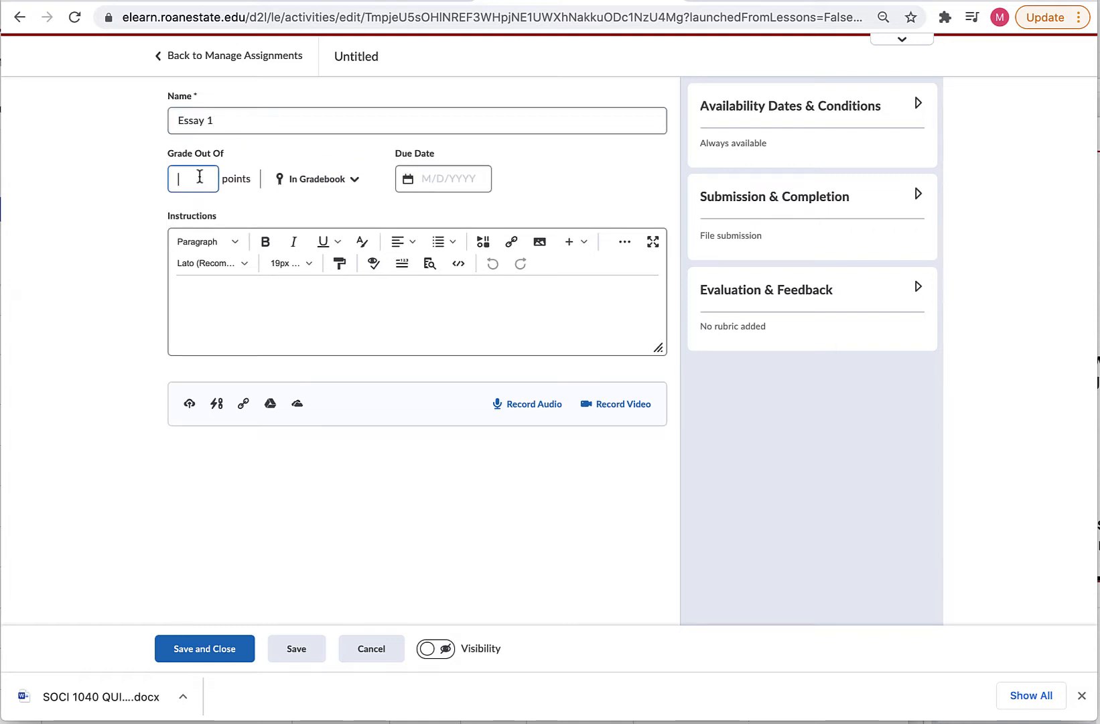
text(100)
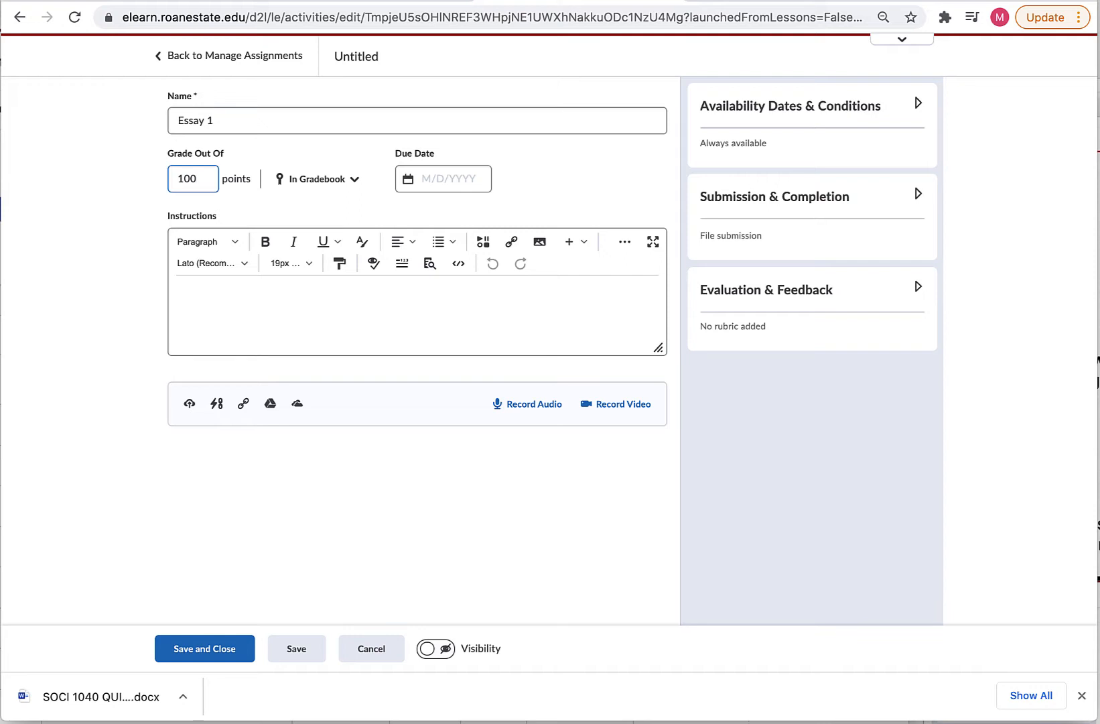
click(356, 183)
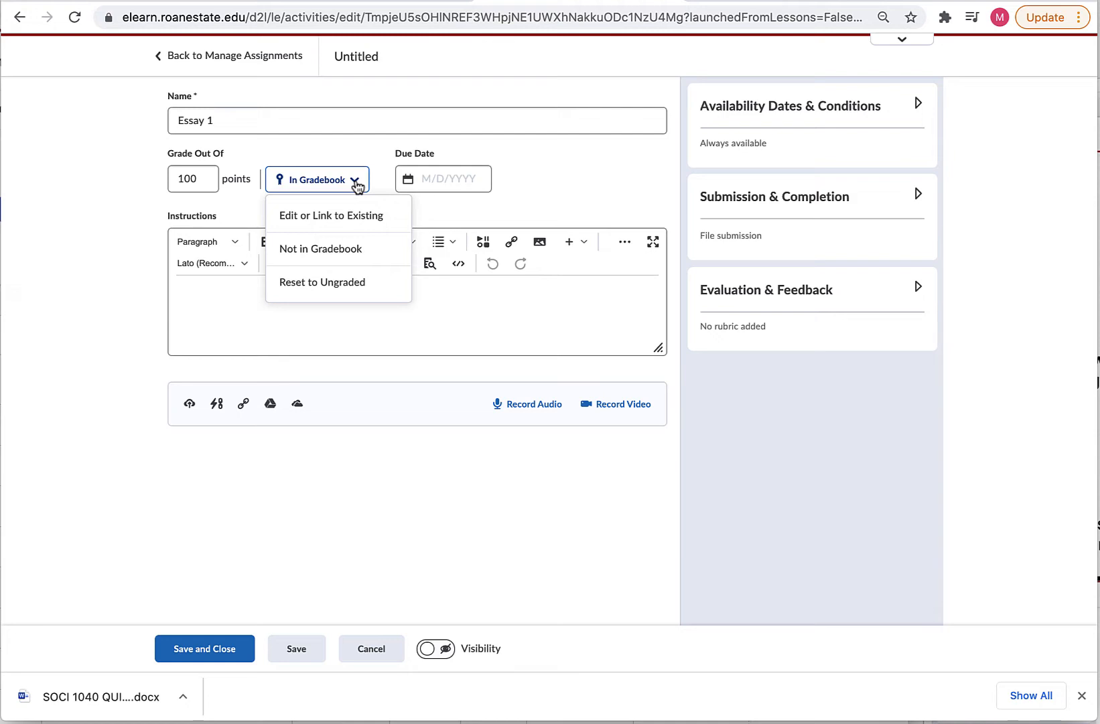
Link Essay 1 to a new grade item in the Chapt 1 Word category.
click(320, 248)
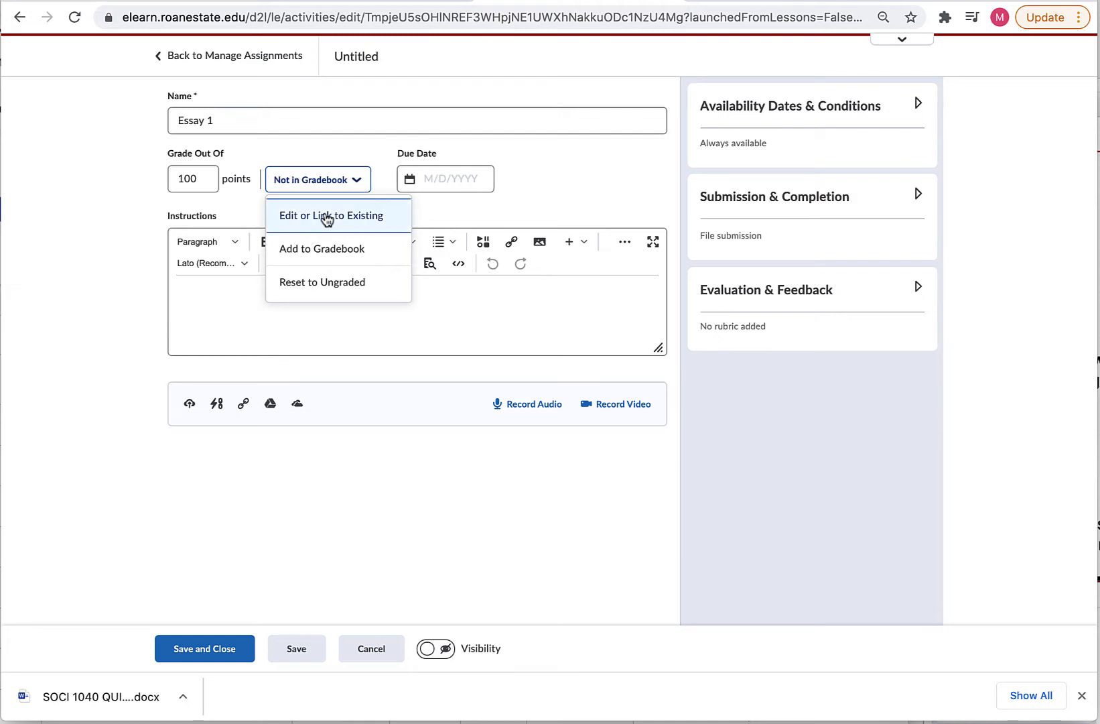
click(321, 214)
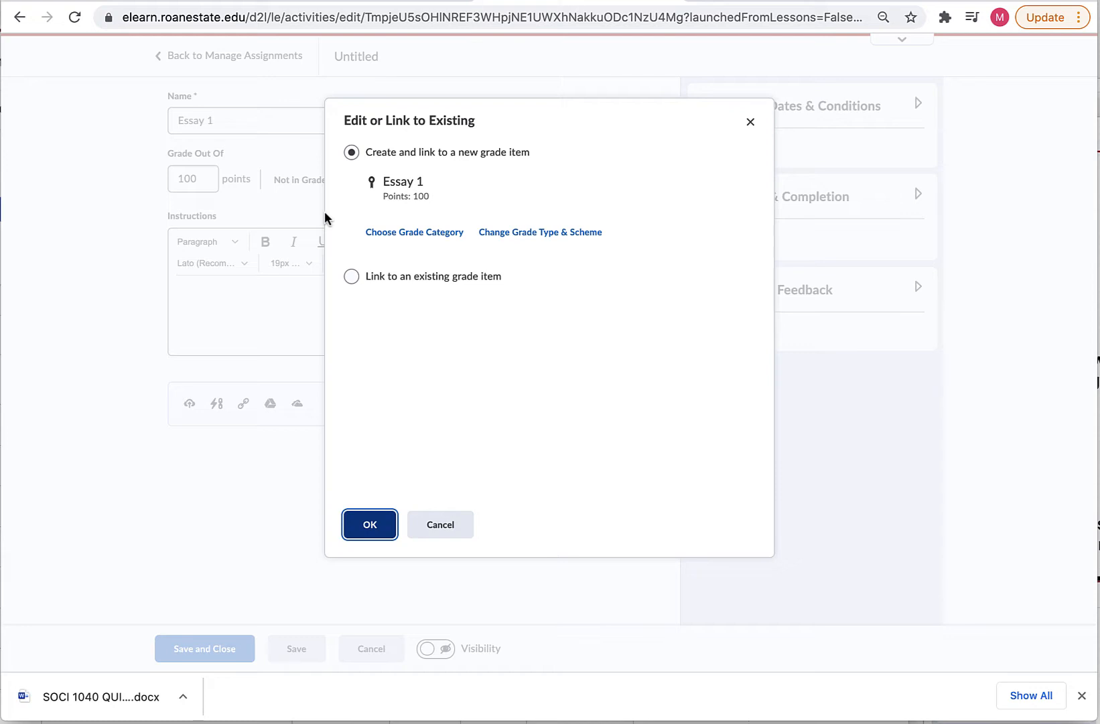
click(351, 277)
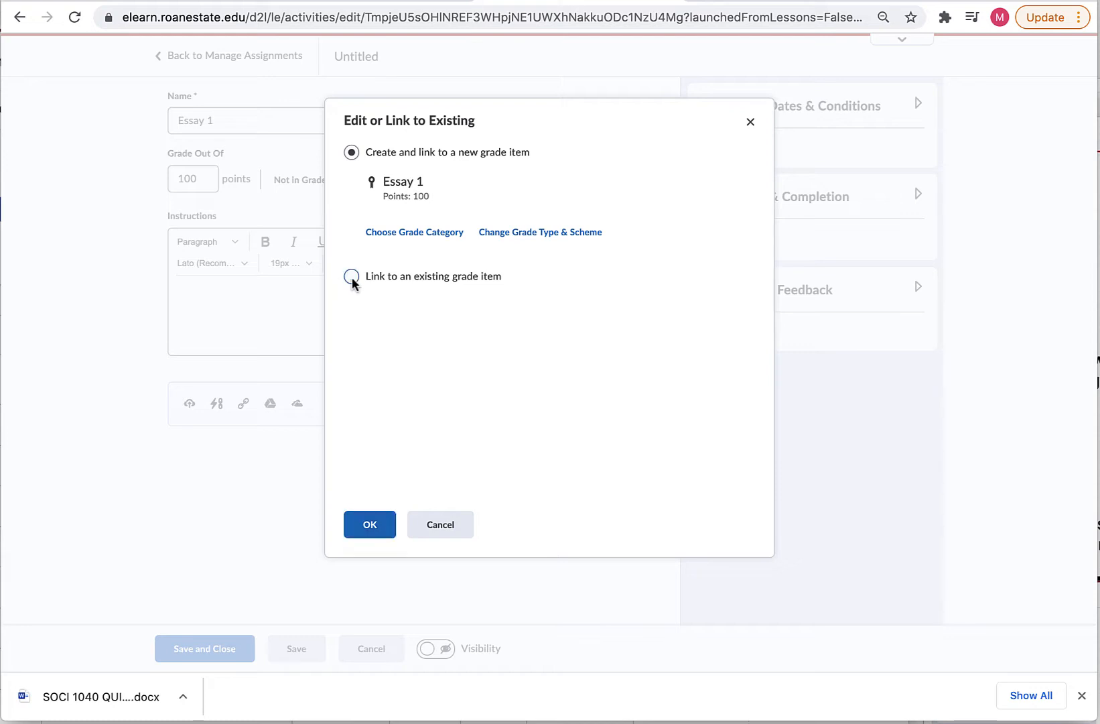
click(351, 152)
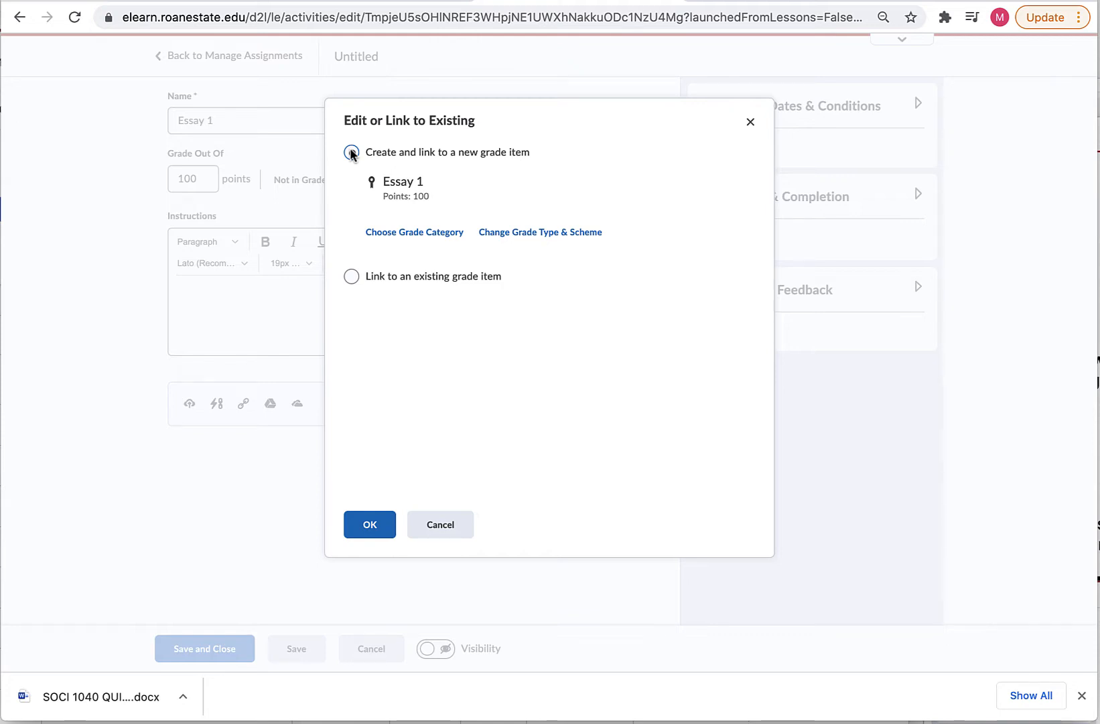
click(376, 228)
click(449, 288)
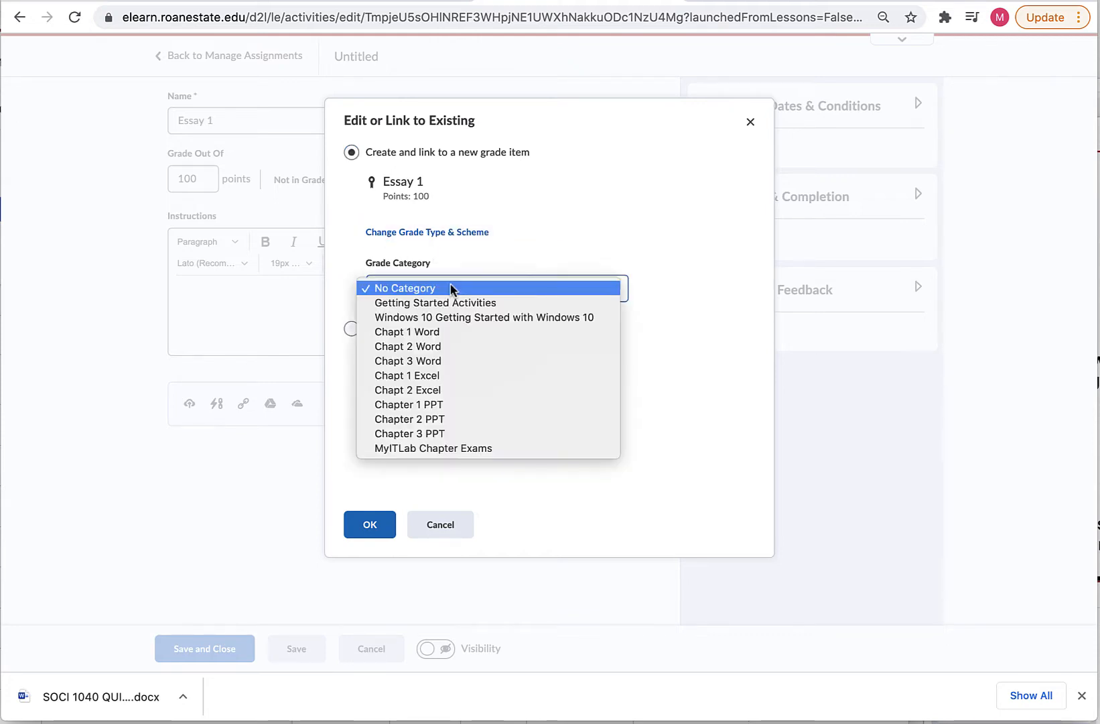
click(412, 331)
click(371, 520)
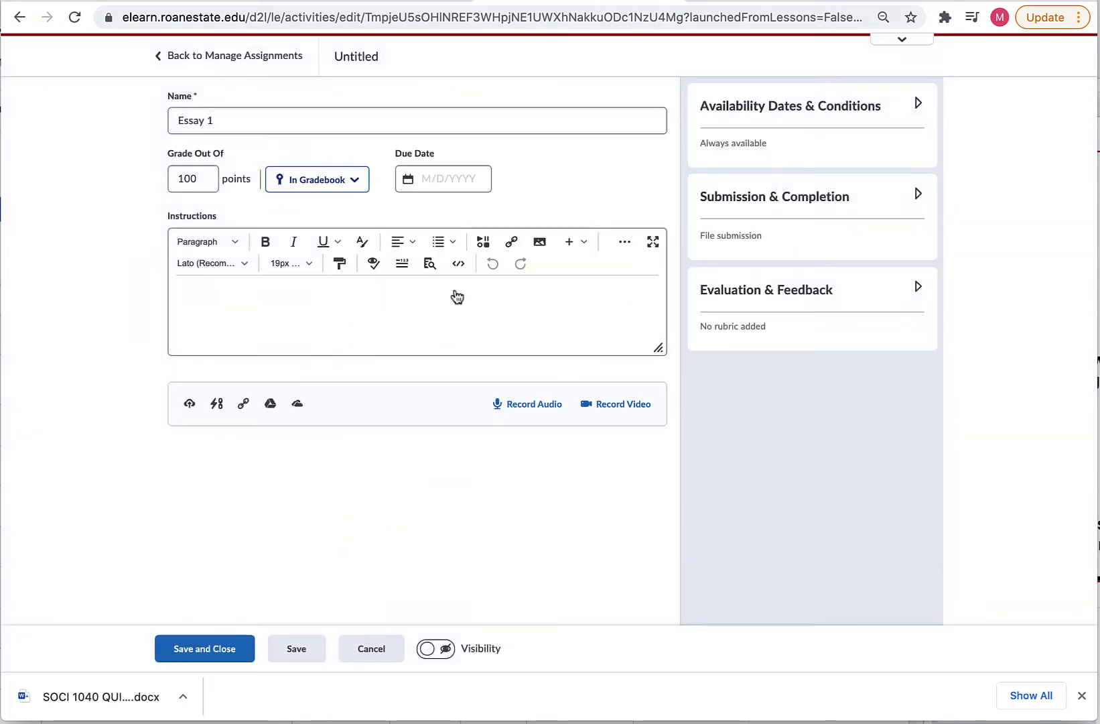
Set the due date to November 26, 2021 and paste 'Write a 5 page essay on . . .' as instructions.
click(453, 175)
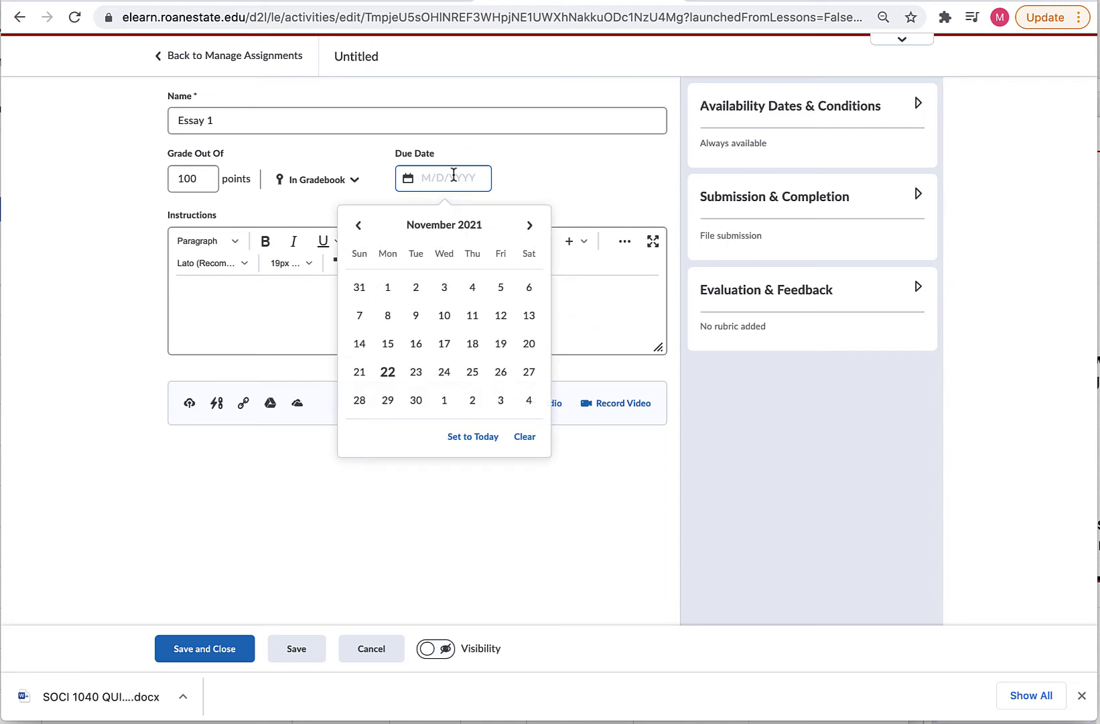
click(500, 375)
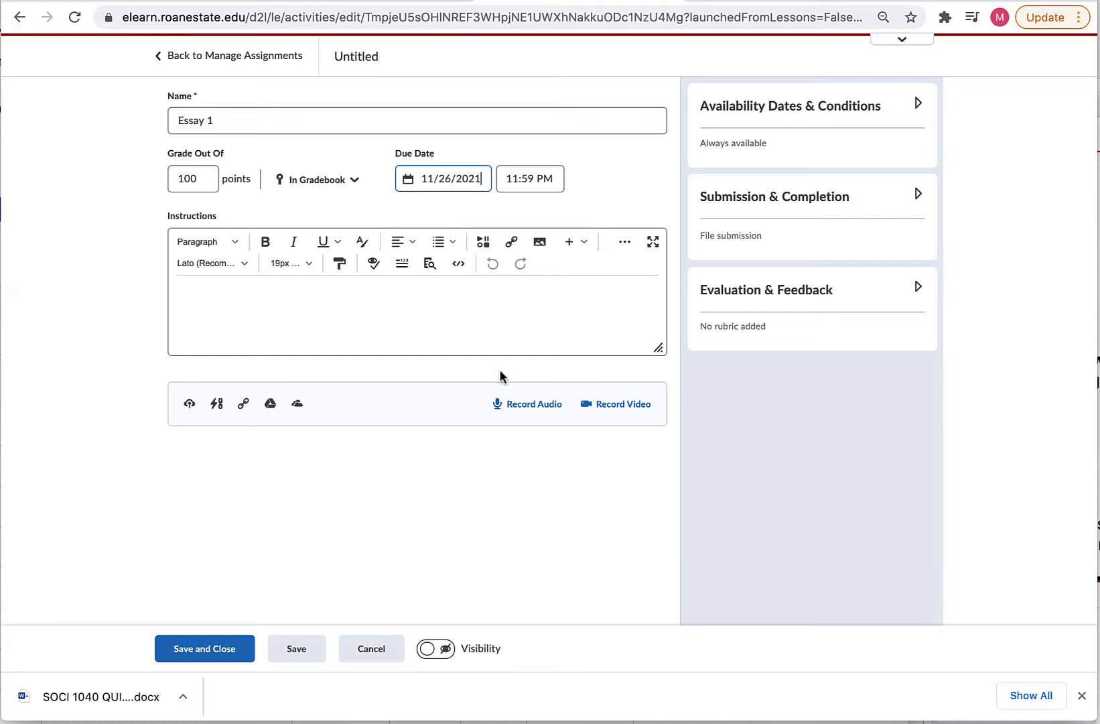
click(204, 295)
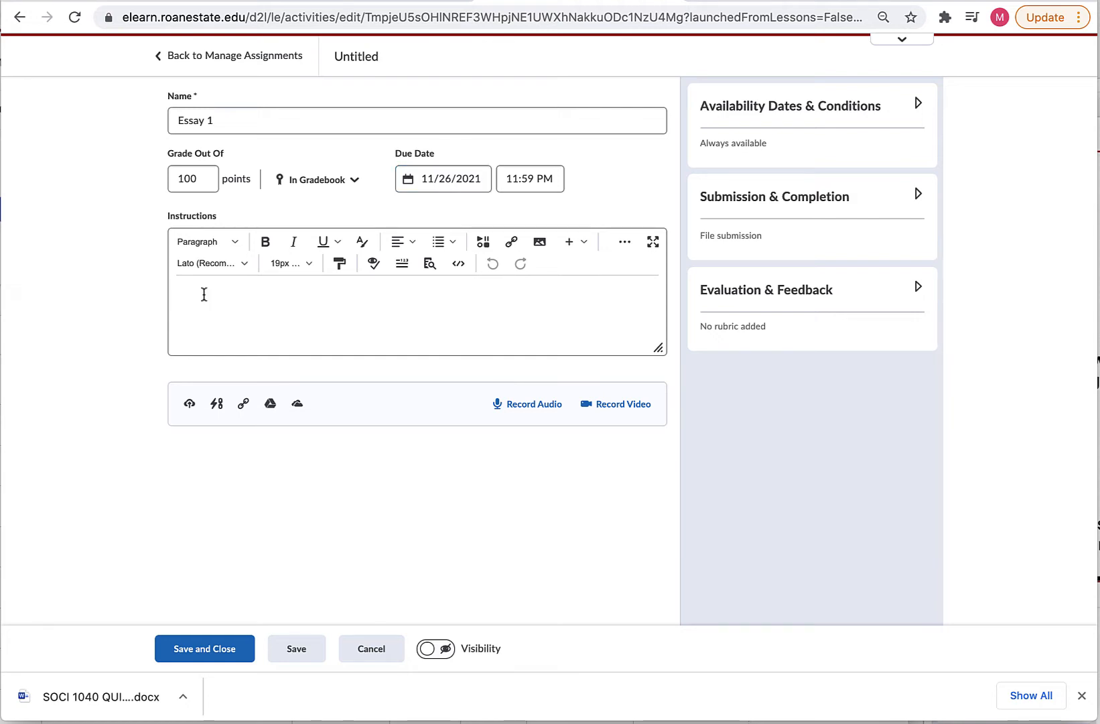
text(Write a 5 page essay on . . .)
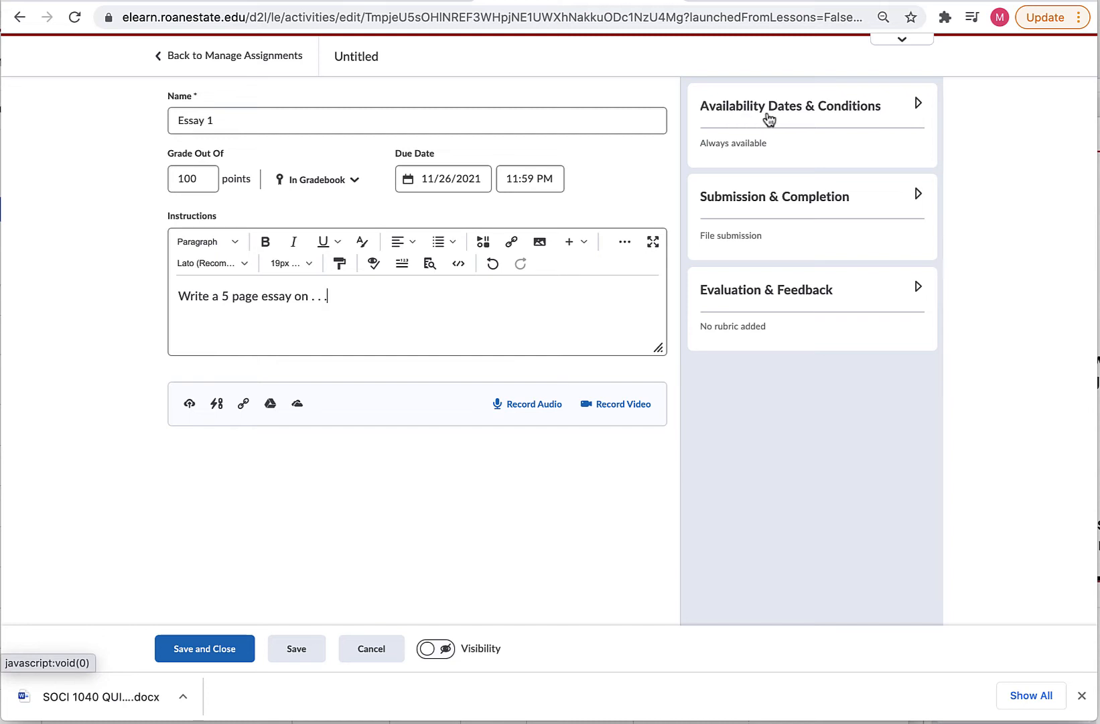
Make Essay 1 available from 11/23/2021 12:01 AM to 11/30/2021 11:59 PM, adding no release condition.
click(918, 105)
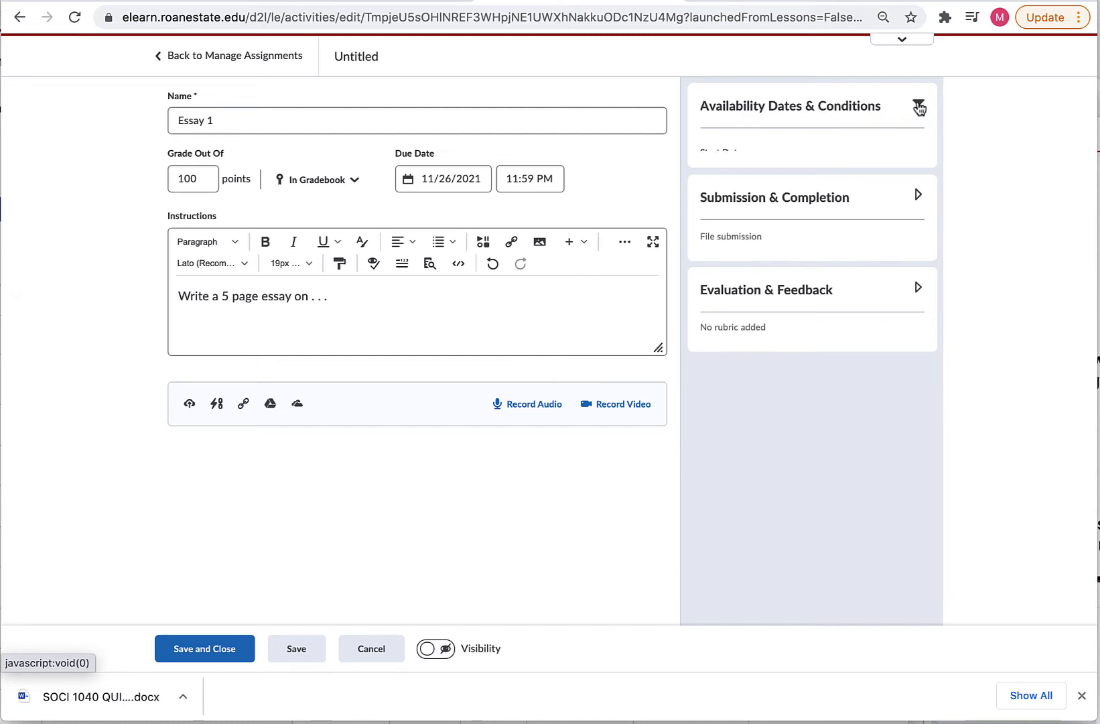
click(751, 177)
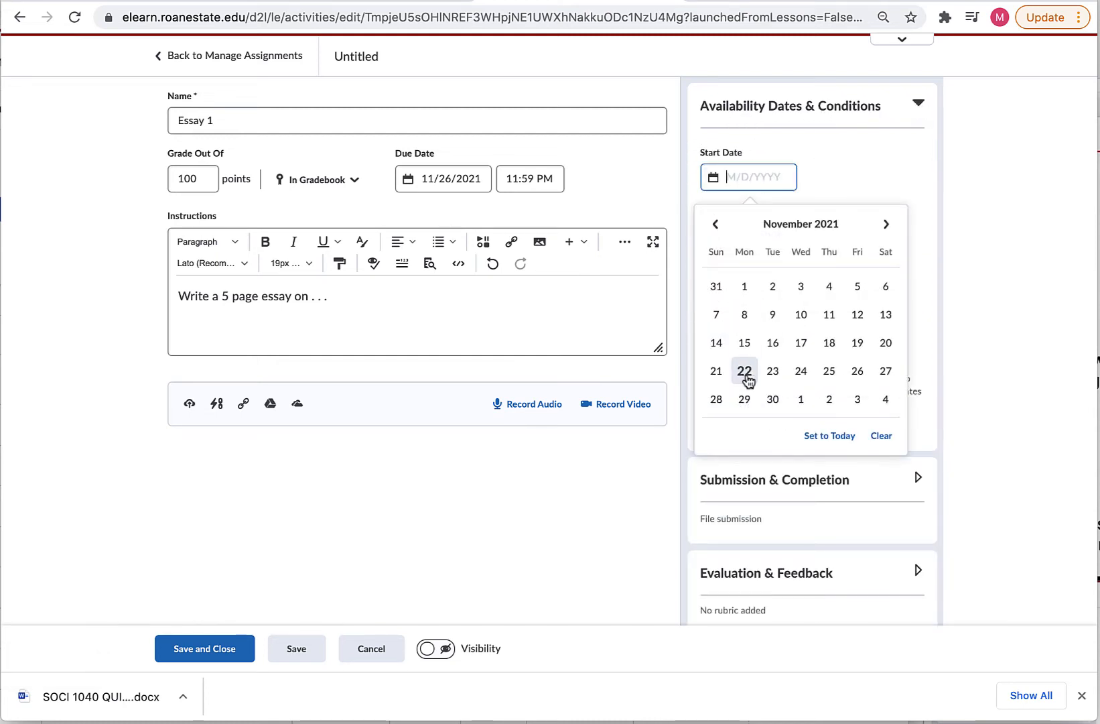
click(772, 371)
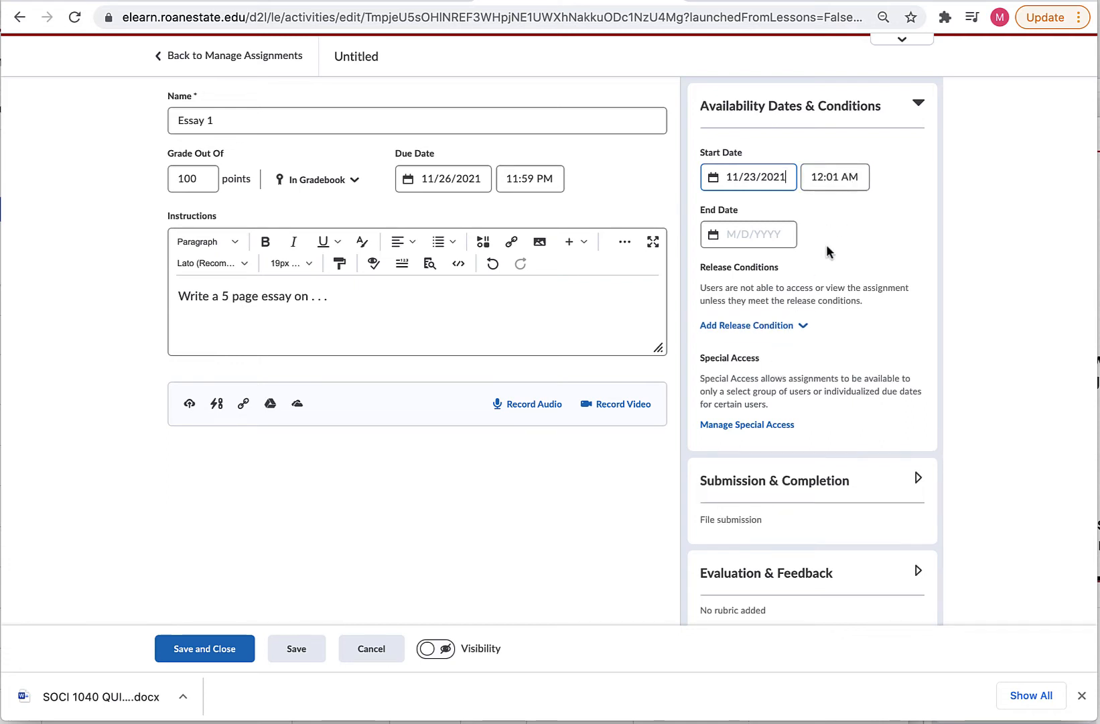
click(750, 232)
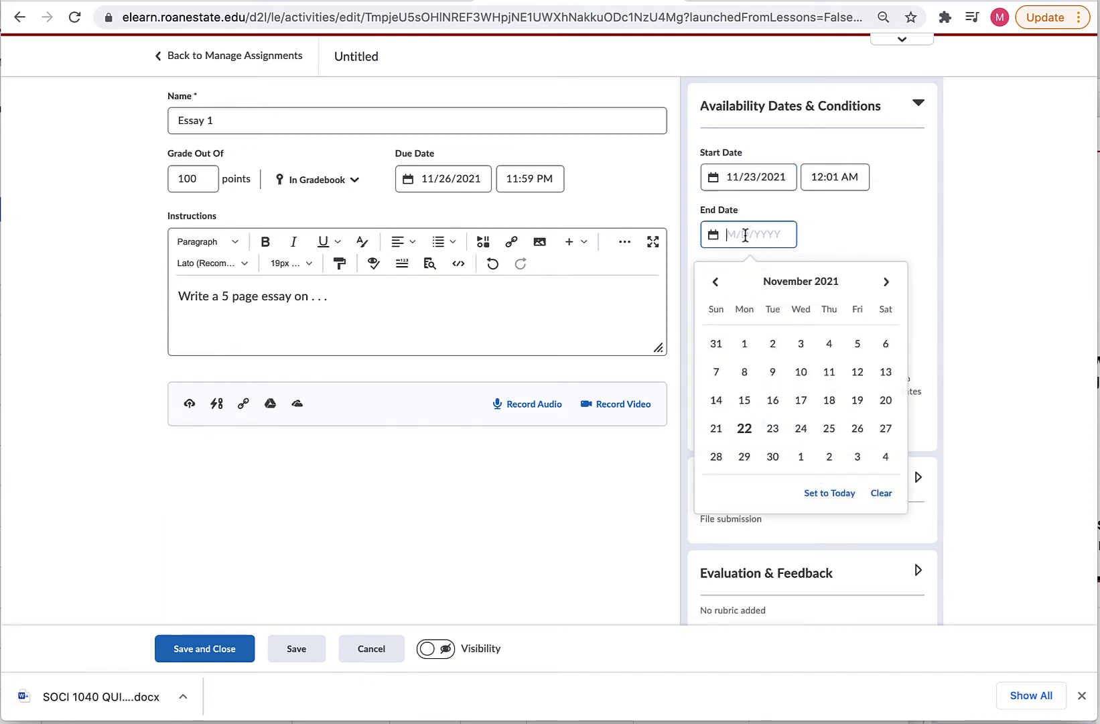
click(774, 457)
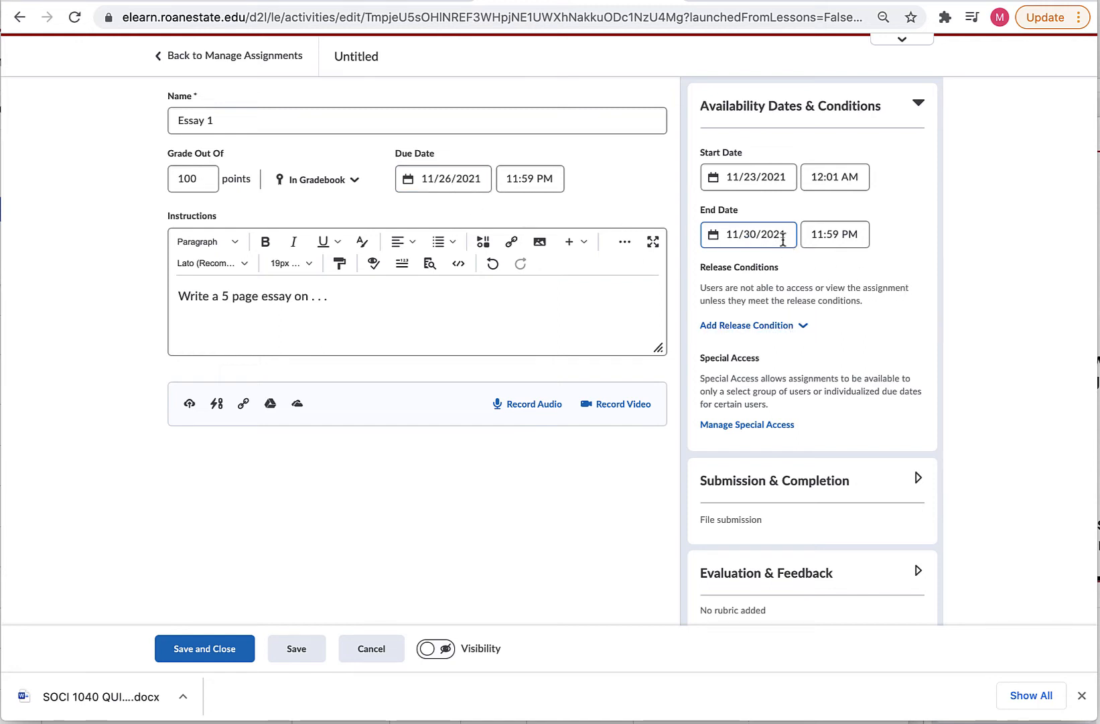
click(804, 327)
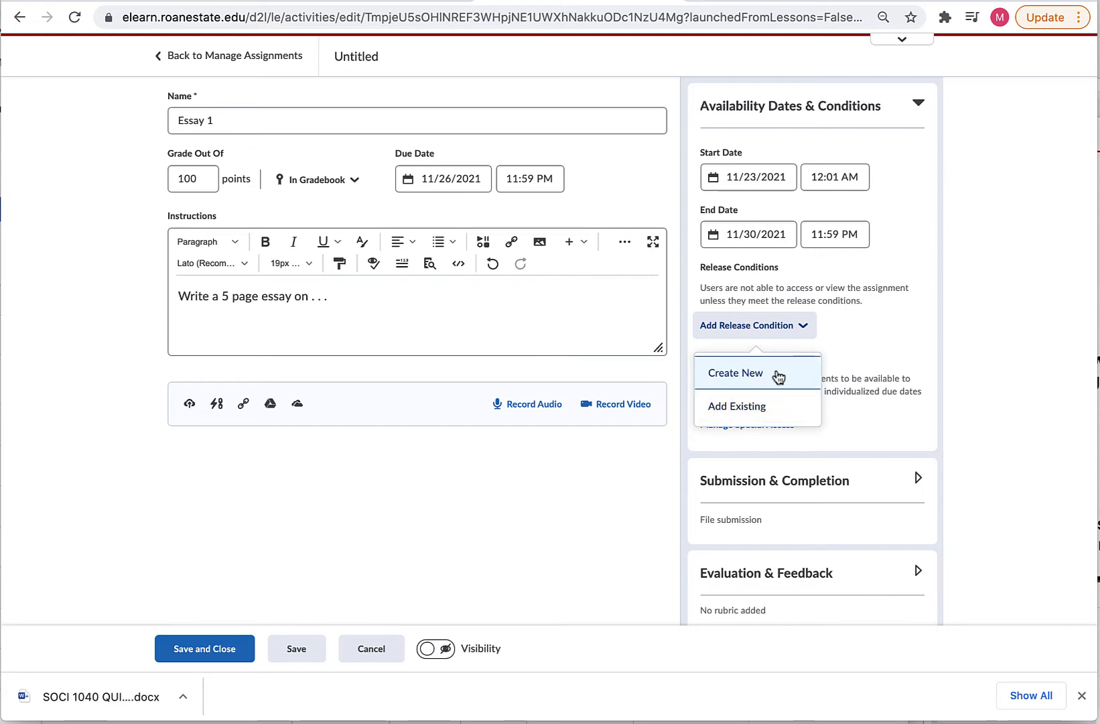
scroll(867, 326, down, 1)
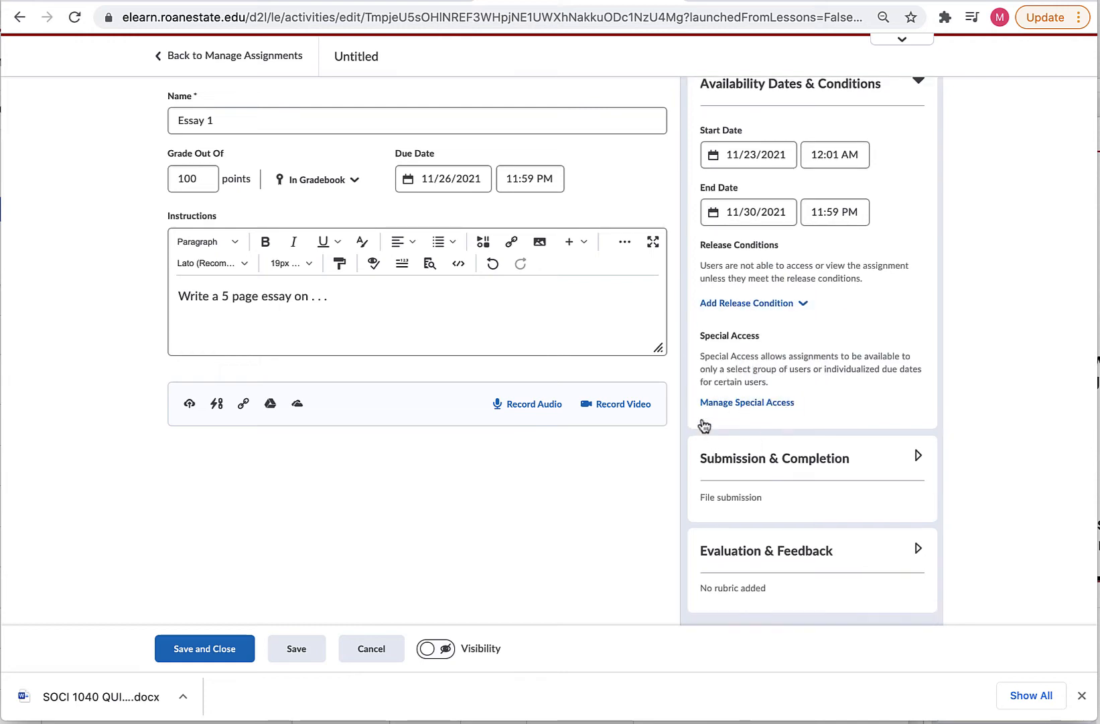
Add one student to special access with a custom start date and a November 30 due date.
click(741, 402)
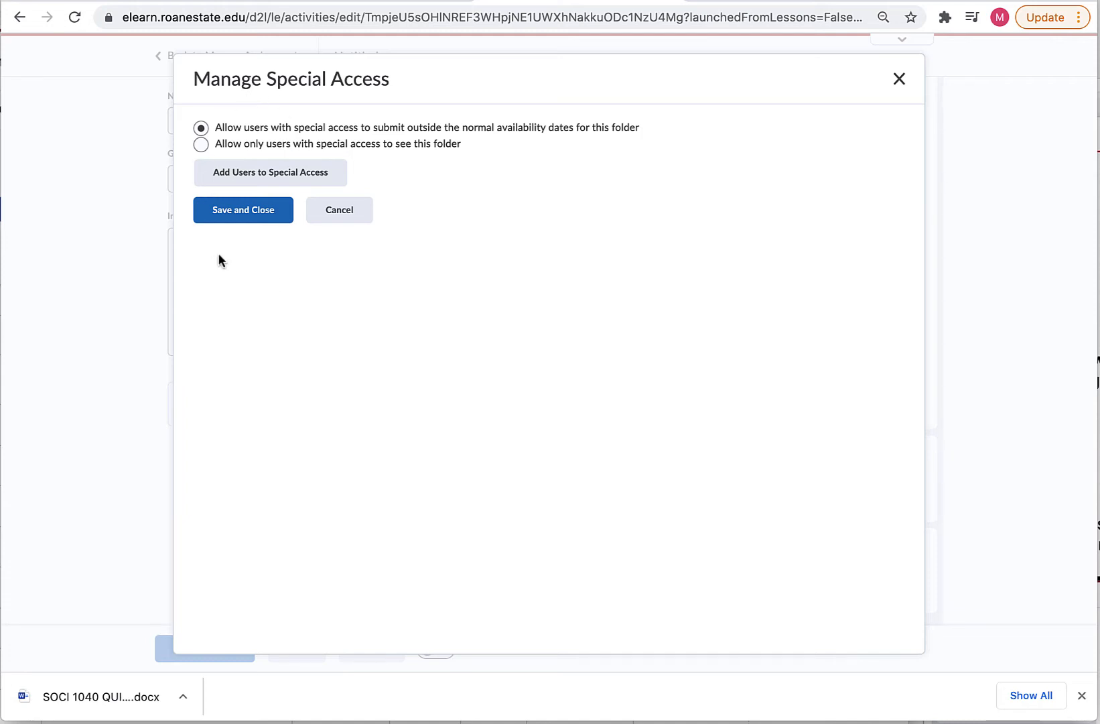
click(287, 174)
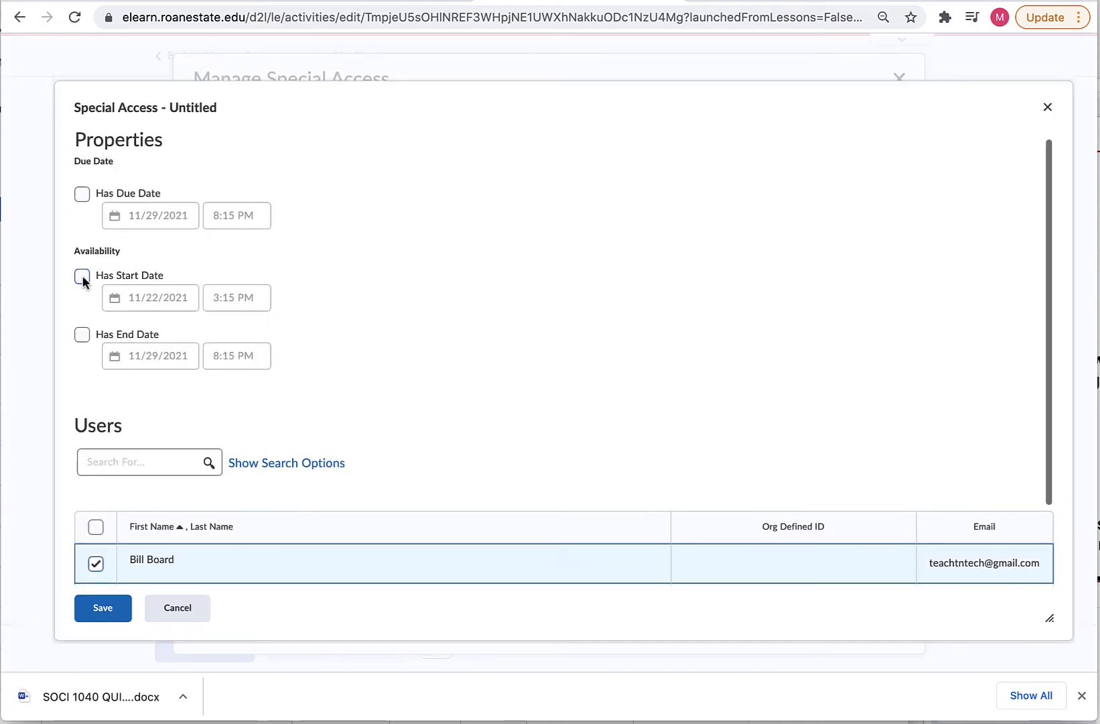
click(82, 275)
click(82, 193)
click(160, 218)
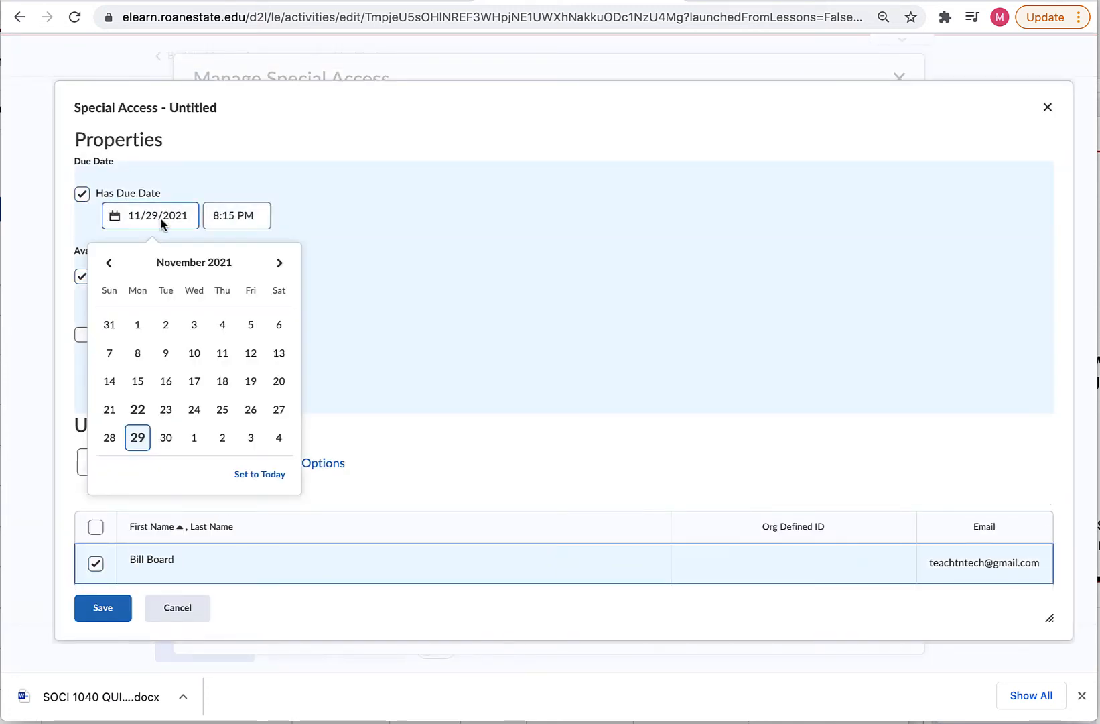
click(166, 437)
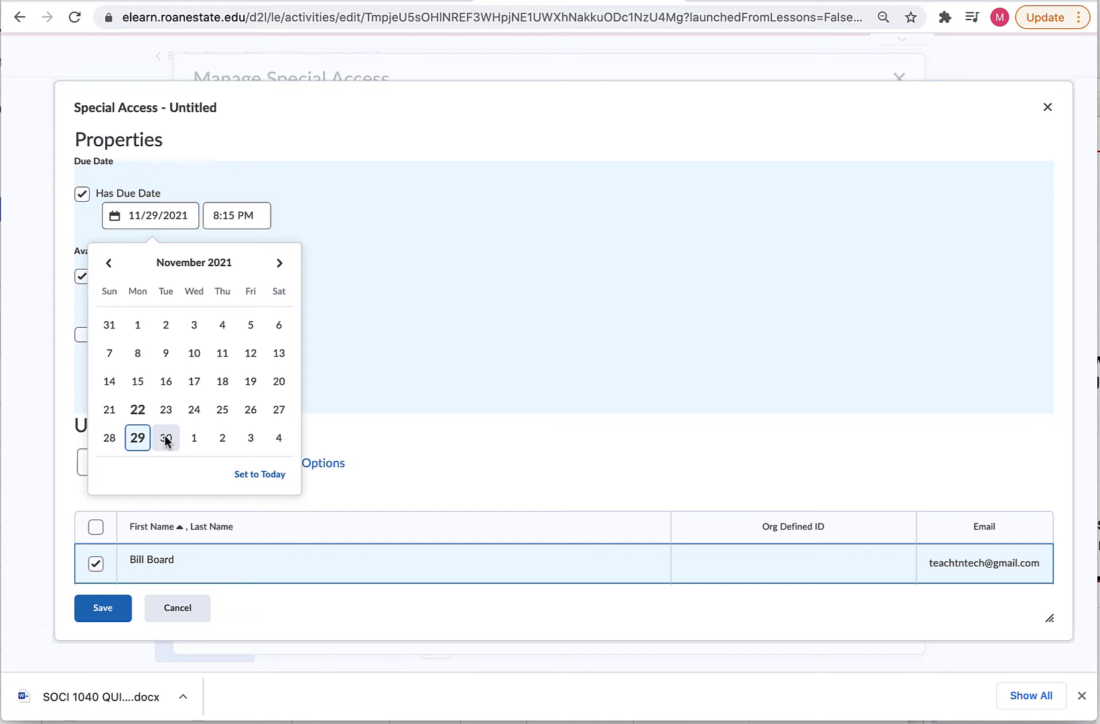
Give the student a December 1, 2021 end date and save the special access.
click(82, 333)
click(163, 356)
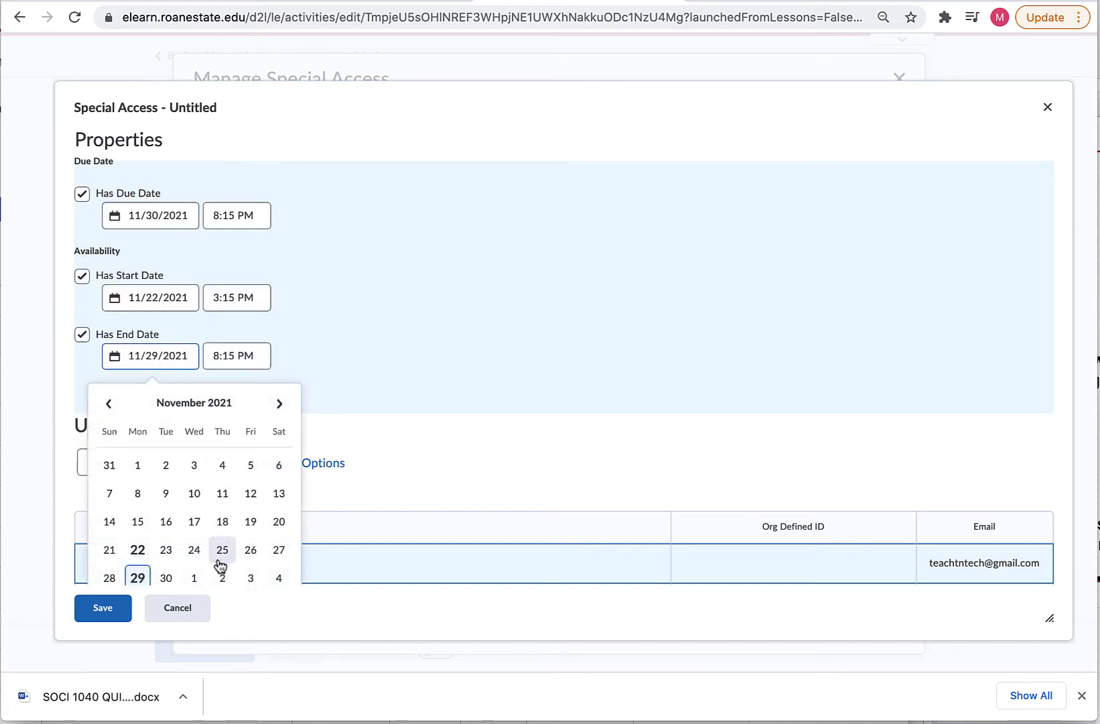
click(194, 579)
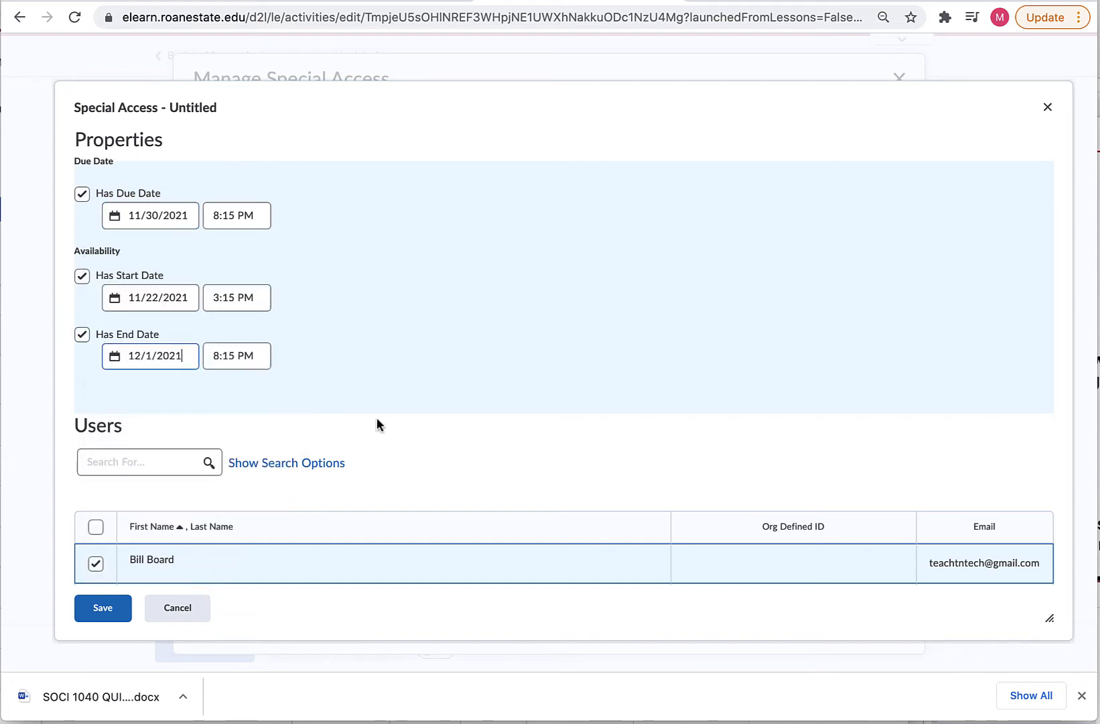
scroll(376, 417, down, 3)
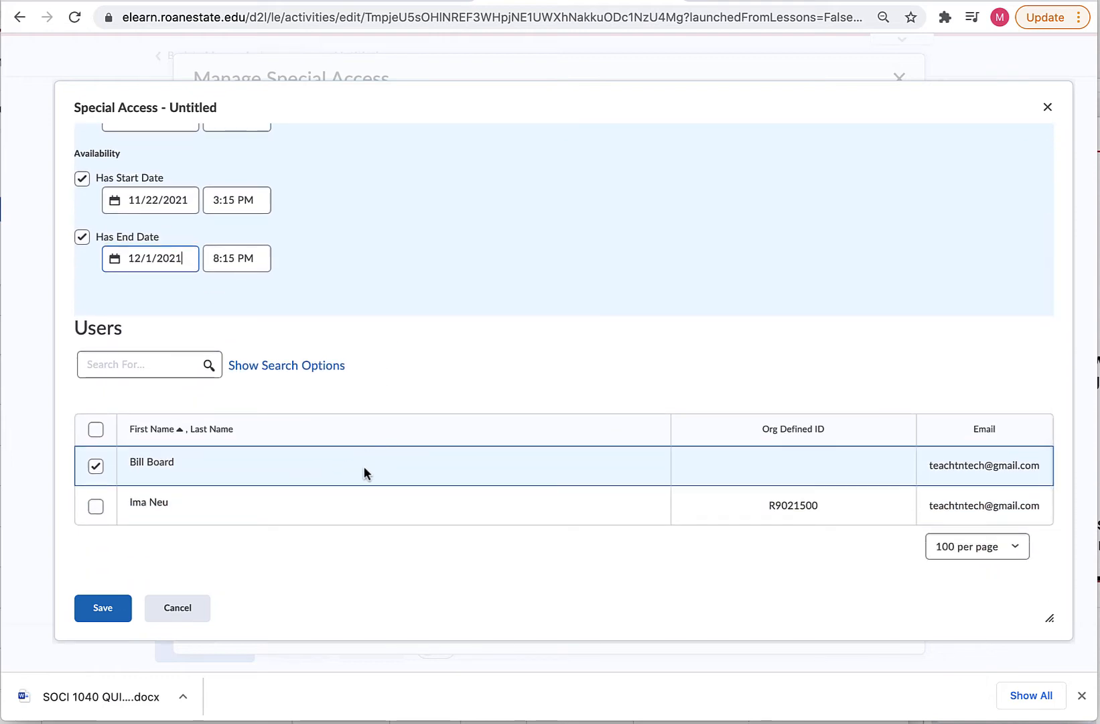
click(103, 609)
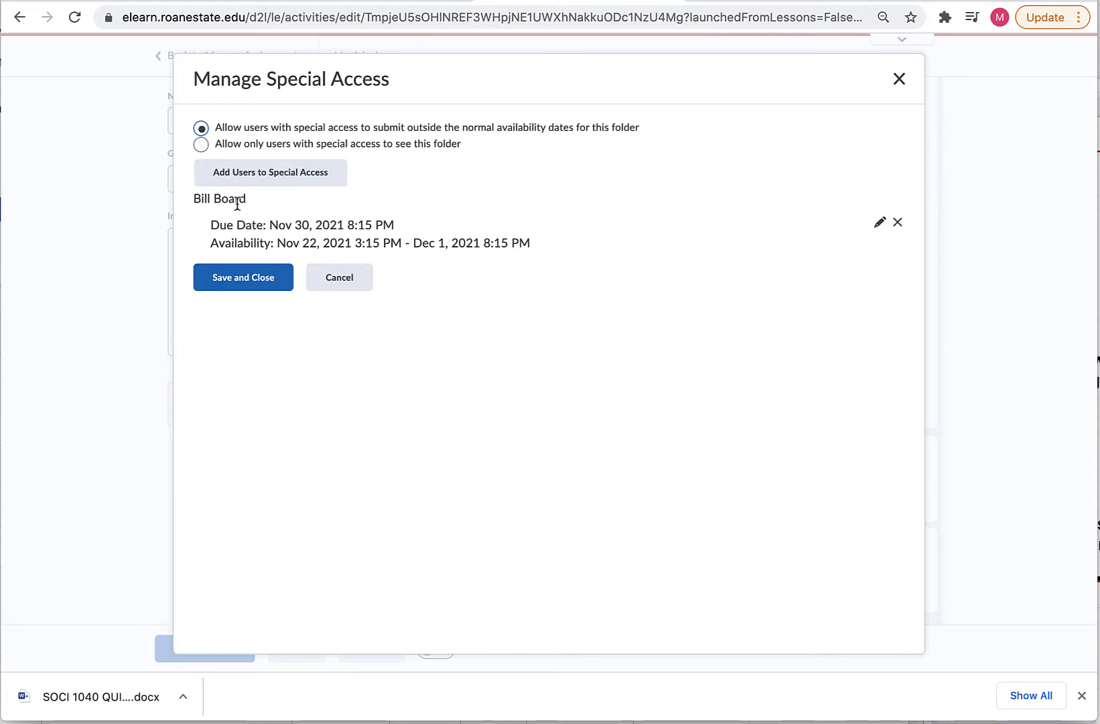
click(241, 276)
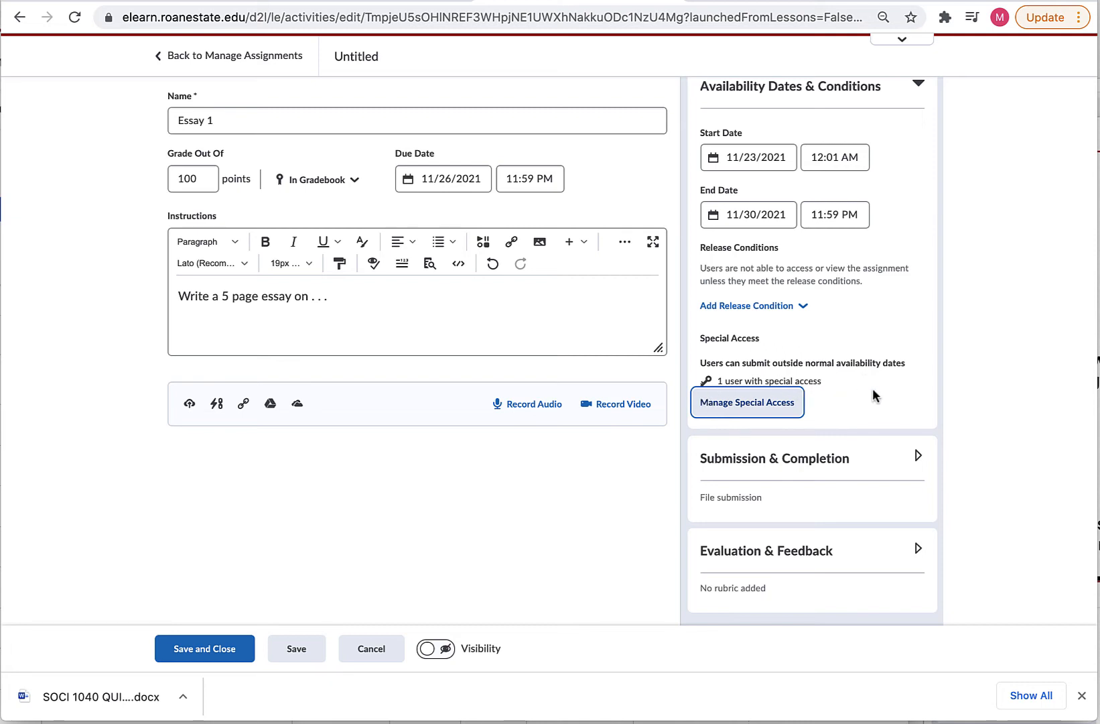
scroll(905, 168, up, 1)
Keep File submission as the type with no allowable file-extension restrictions.
click(916, 105)
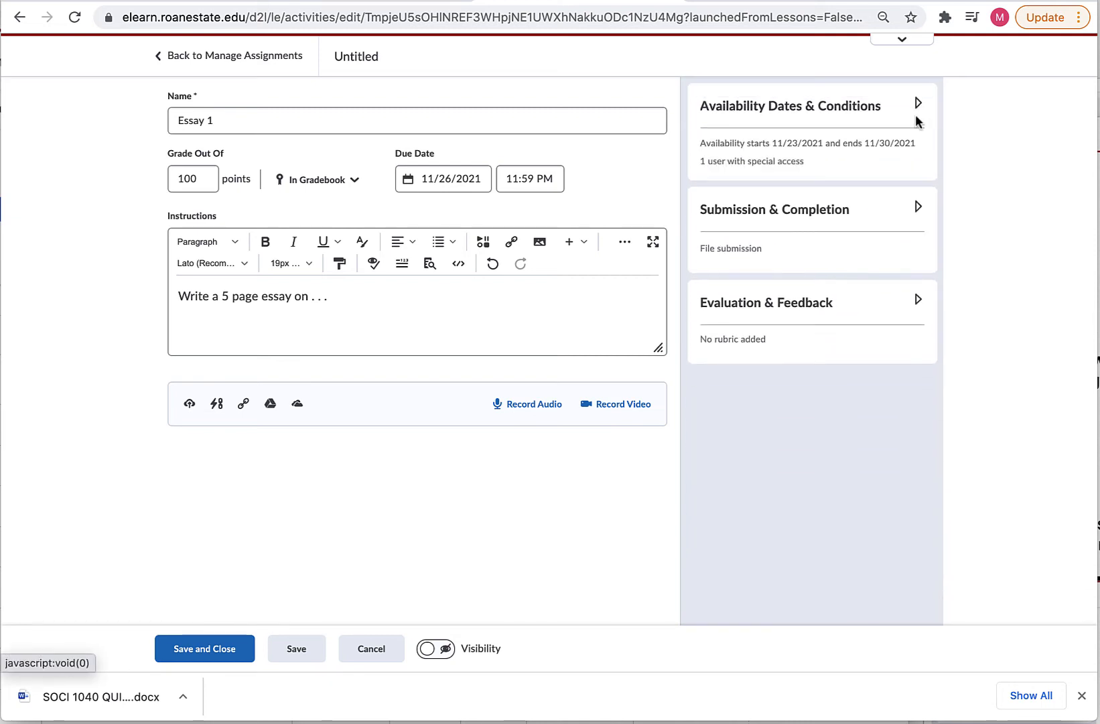
click(919, 209)
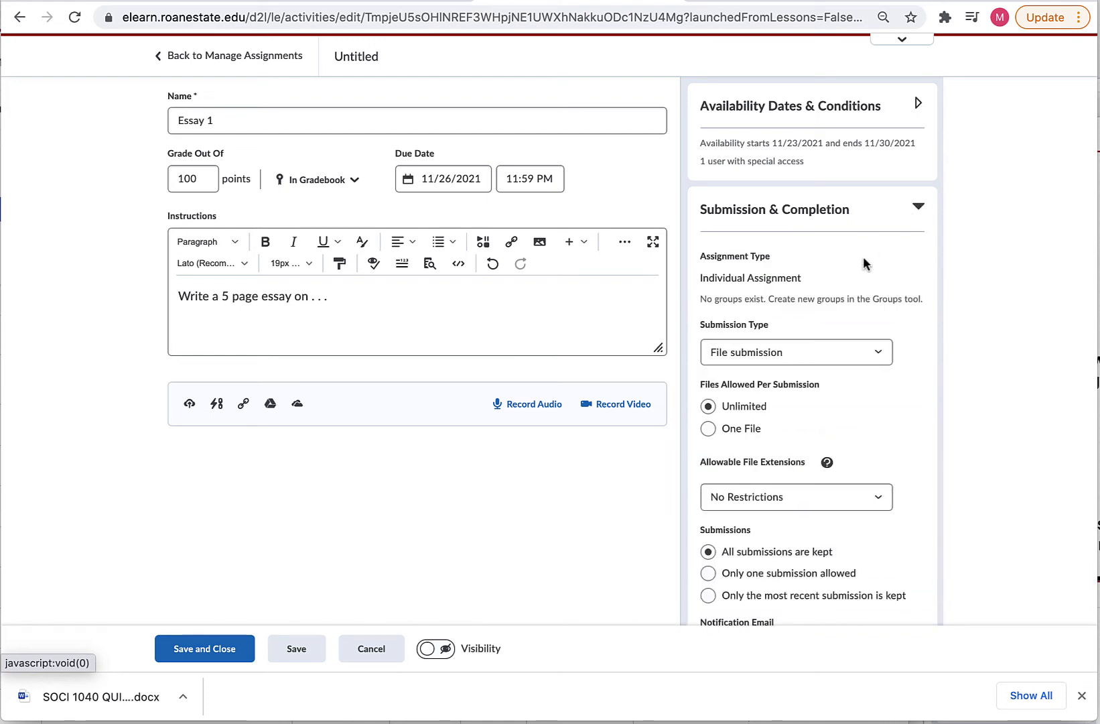
scroll(863, 256, down, 2)
click(777, 271)
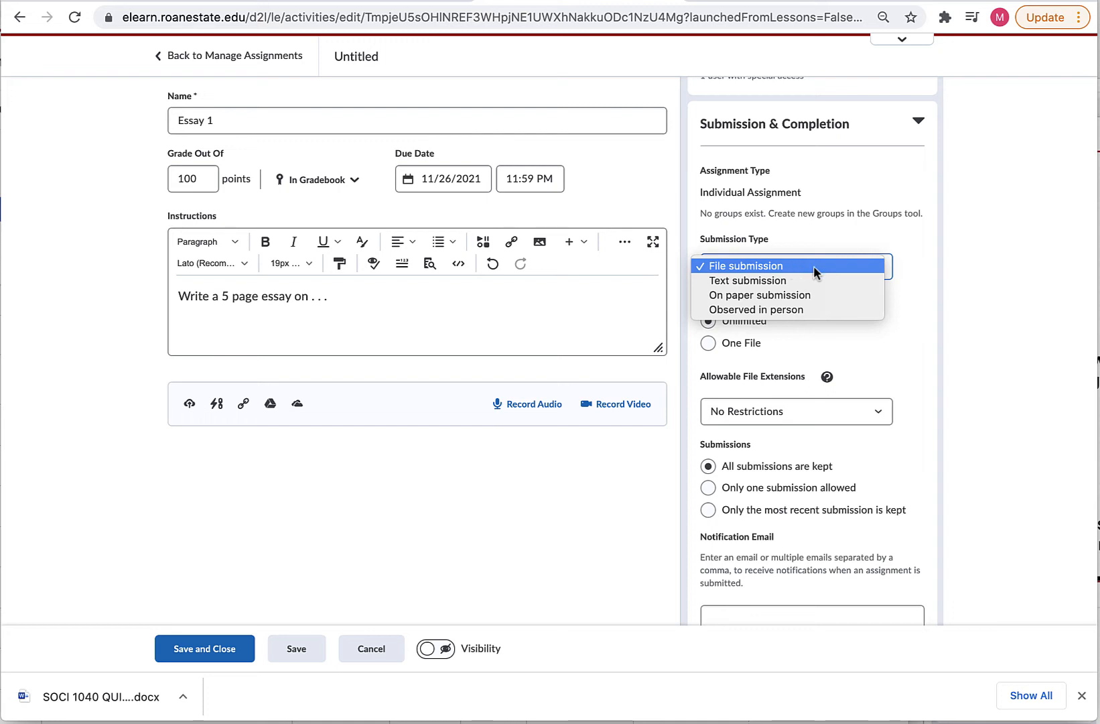
click(826, 266)
scroll(863, 331, down, 1)
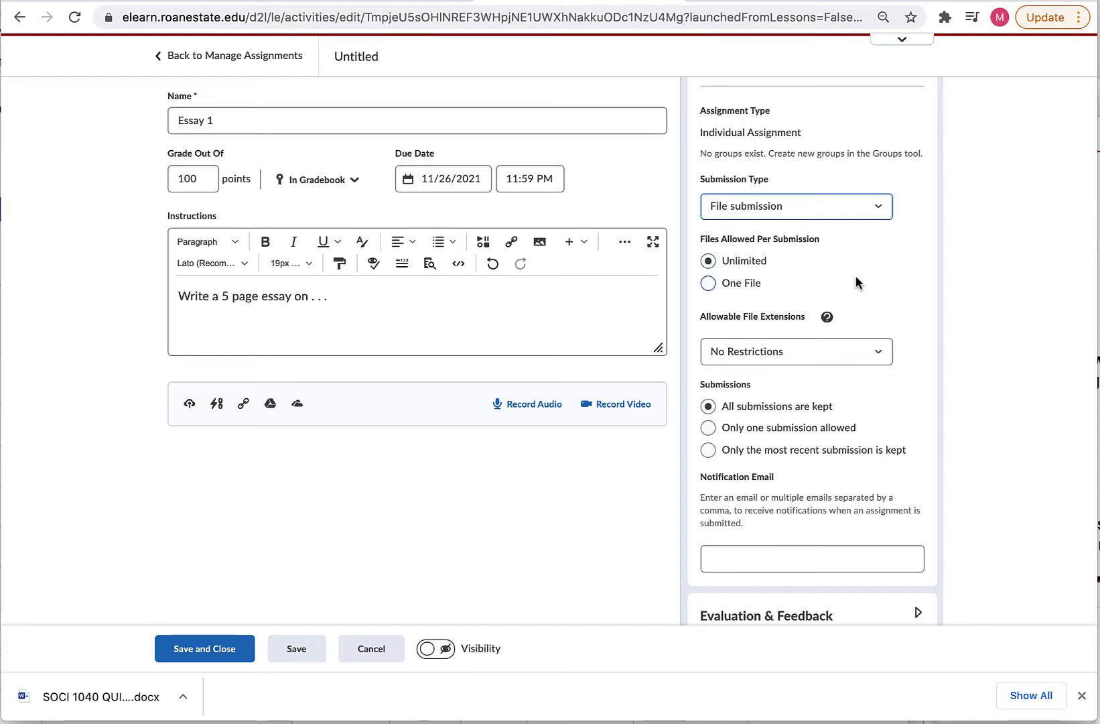
scroll(855, 275, down, 1)
click(814, 312)
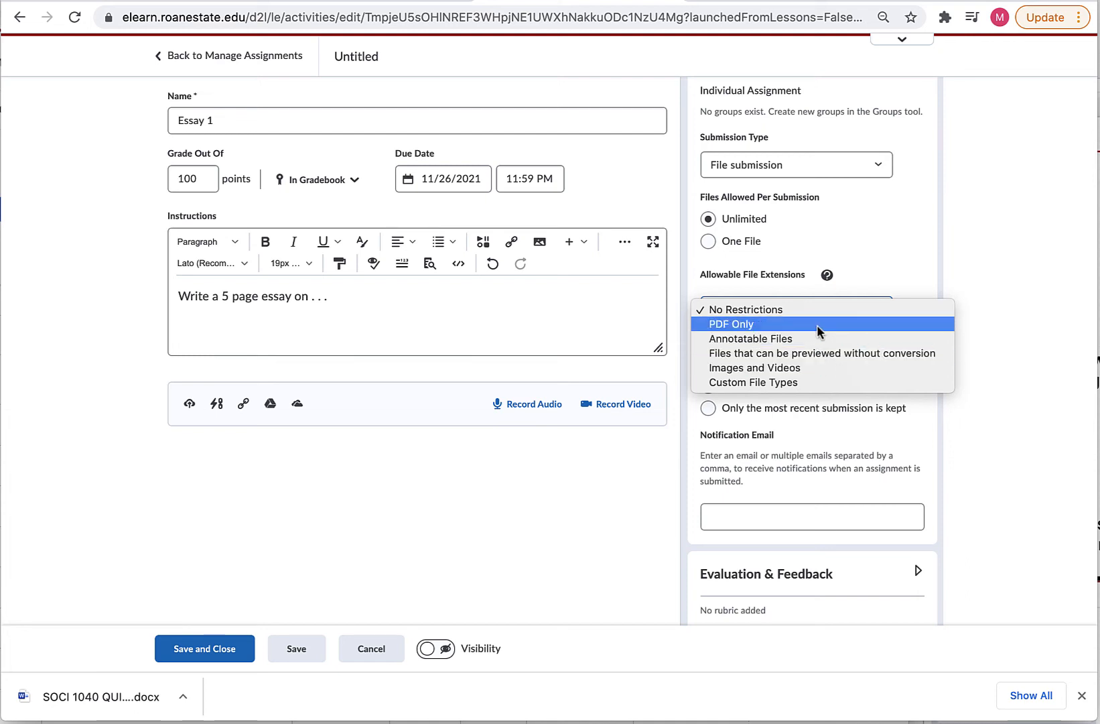
Enter the instructor's e-mail address as the submission notification email.
scroll(820, 321, down, 1)
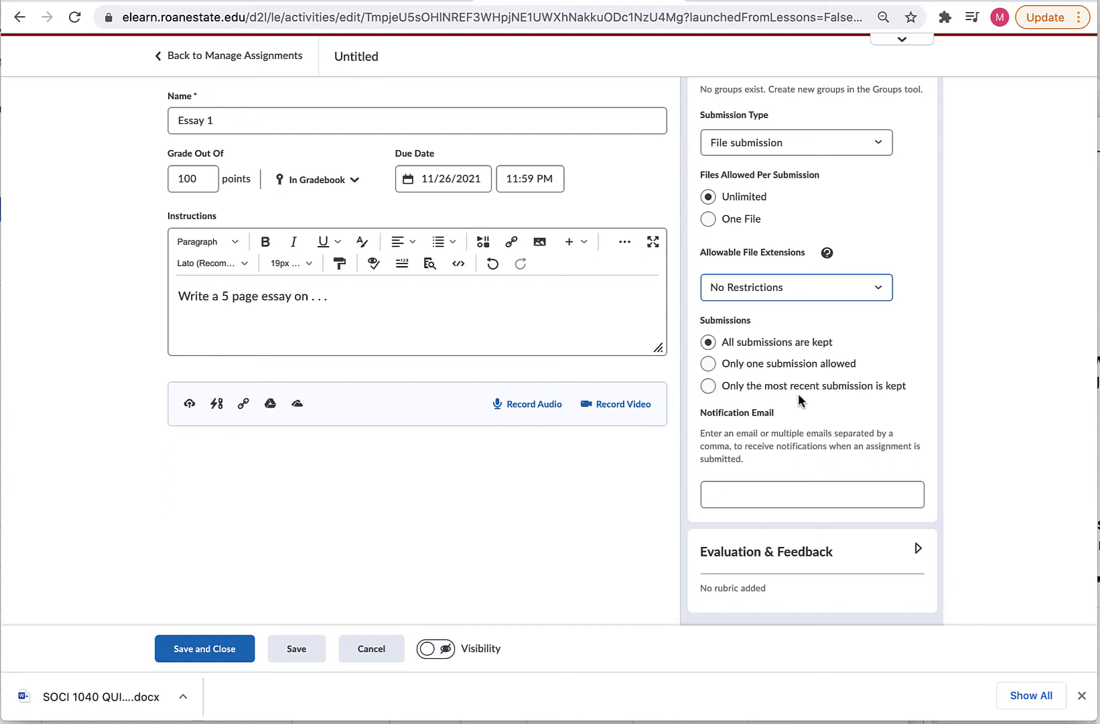
click(736, 494)
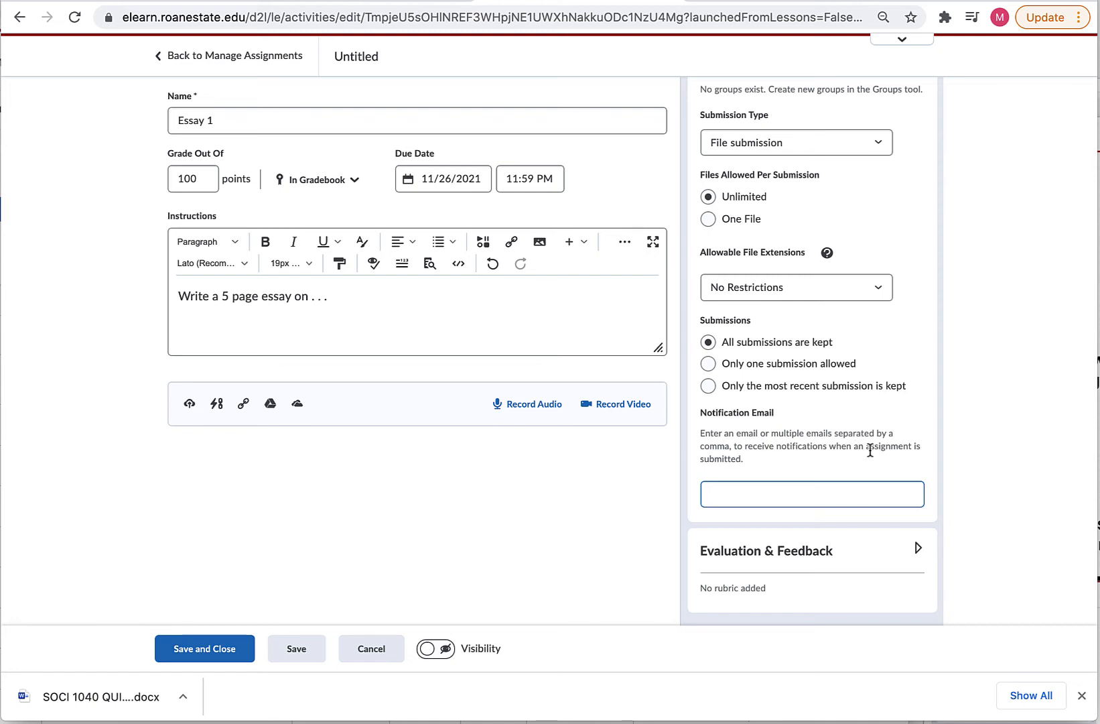
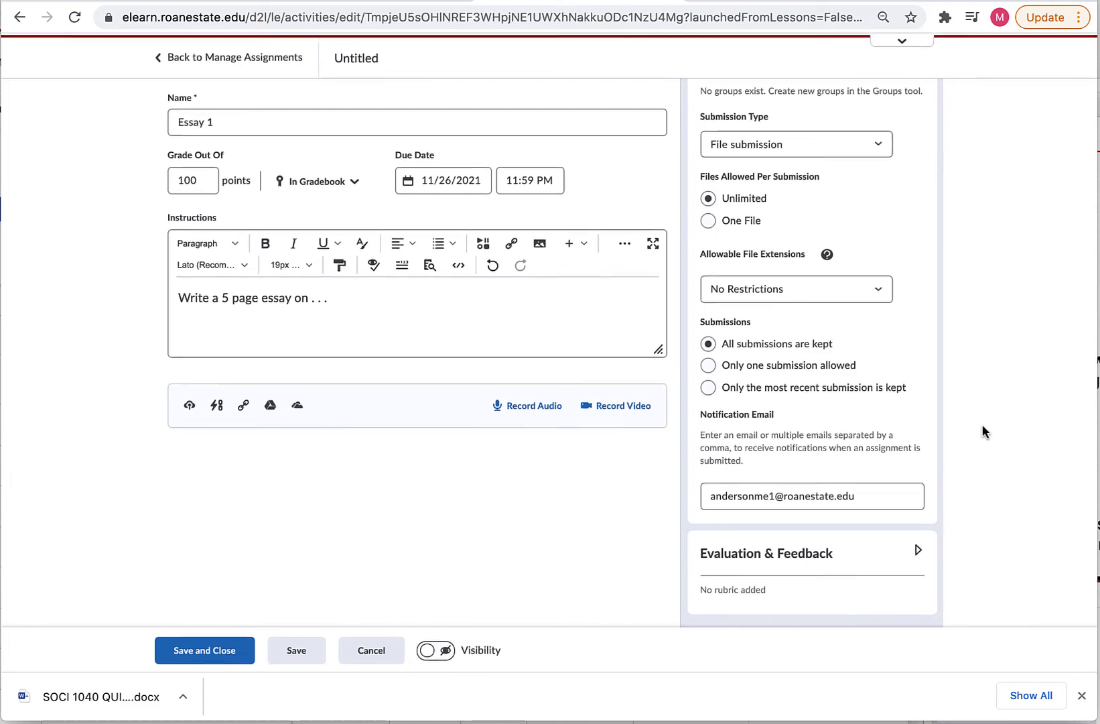
scroll(914, 317, up, 4)
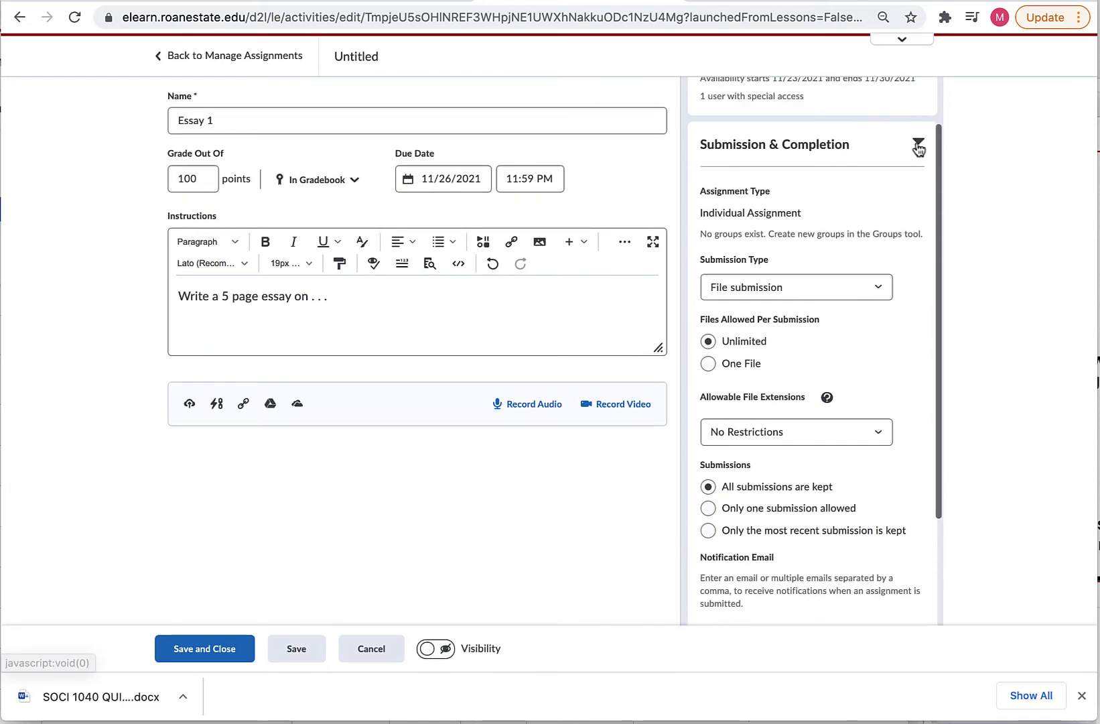
Review the Evaluation & Feedback options, leaving Essay 1 without a rubric.
click(917, 142)
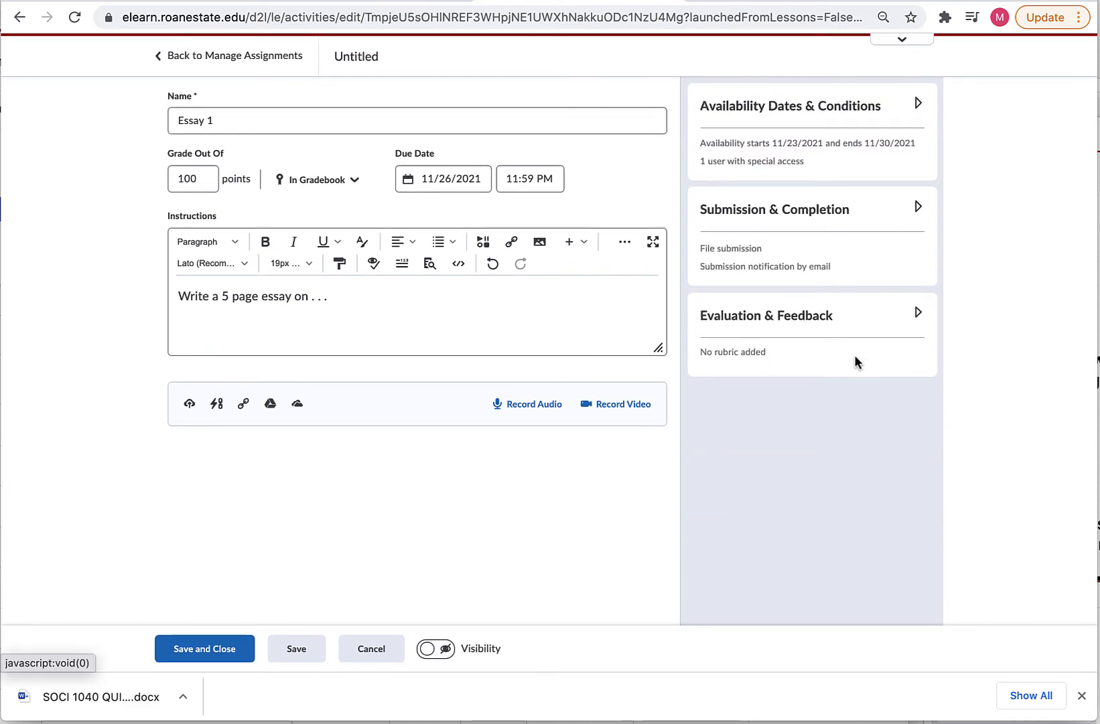
click(918, 314)
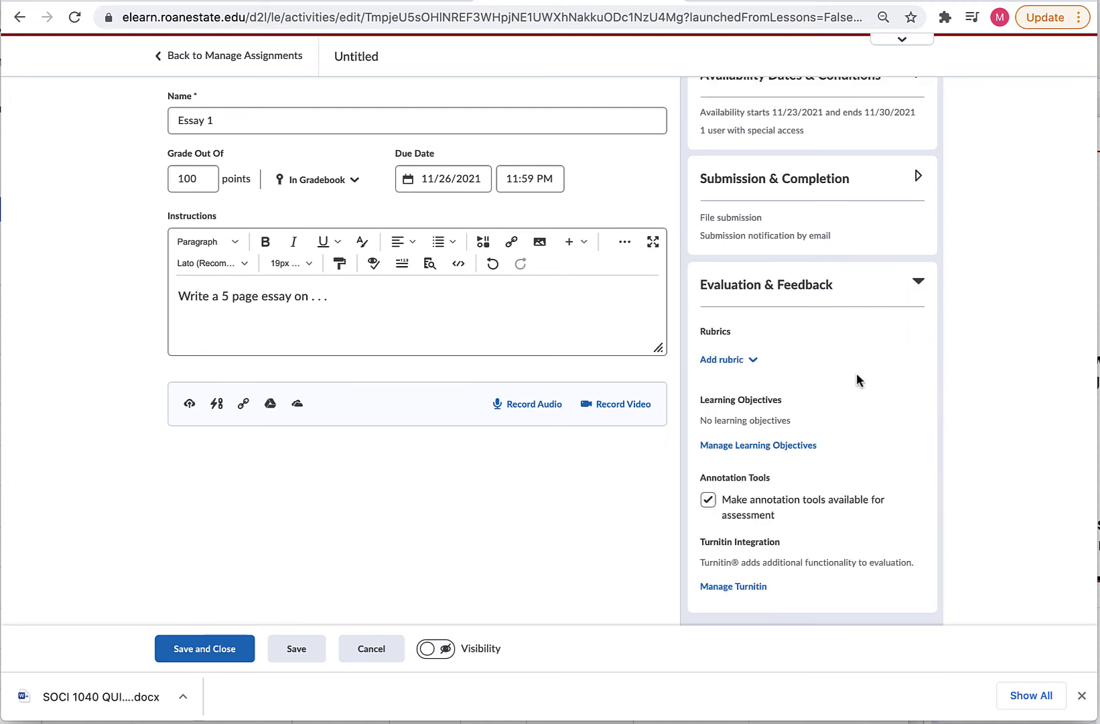
click(729, 368)
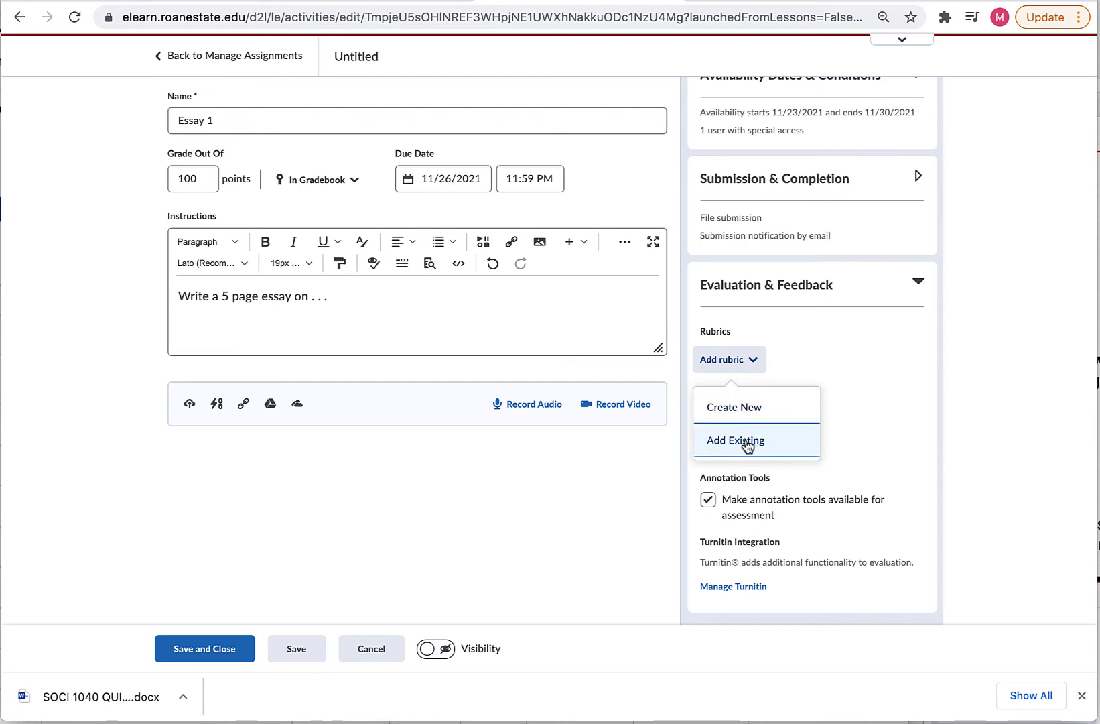
click(866, 411)
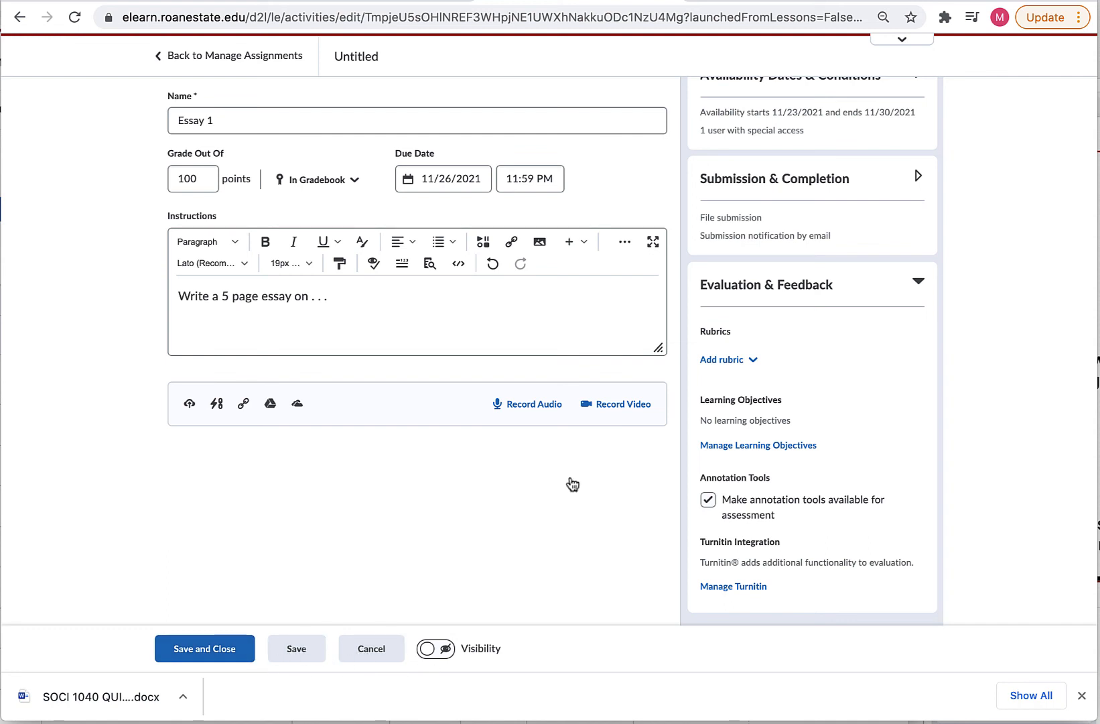
Leave Essay 1 hidden from students and save it.
click(429, 648)
click(428, 648)
click(428, 652)
click(446, 652)
click(214, 649)
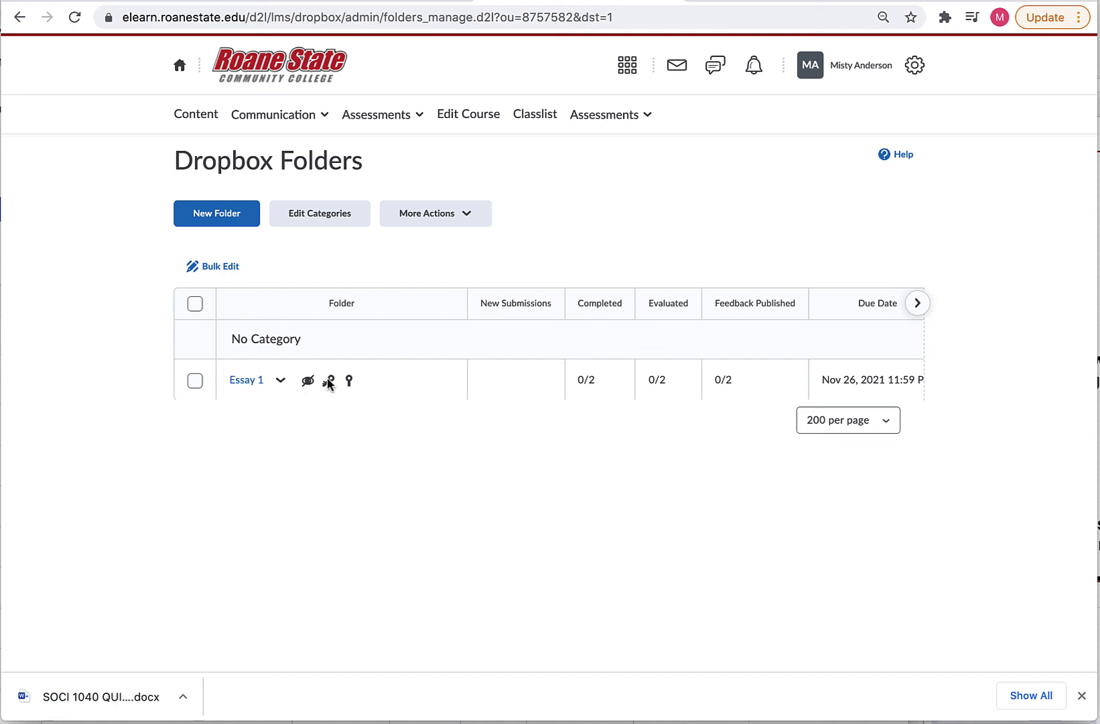
Choose Make Visible to Users from Essay 1's menu in the Dropbox Folders list.
mouse_move(328, 384)
click(281, 382)
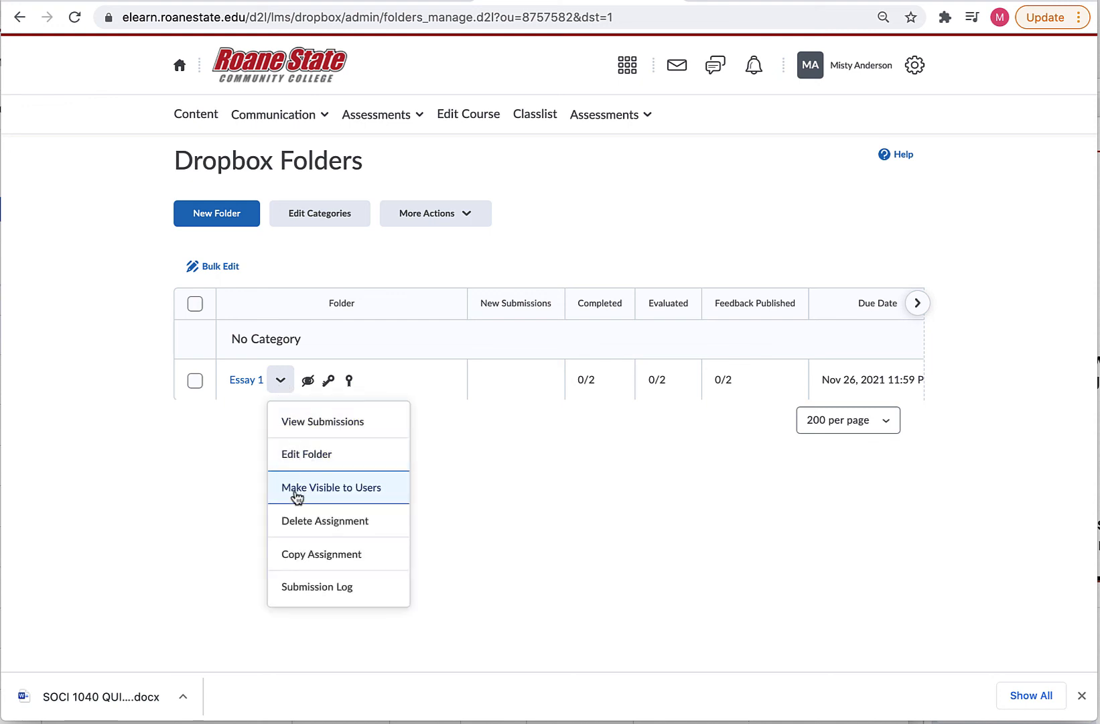
click(337, 489)
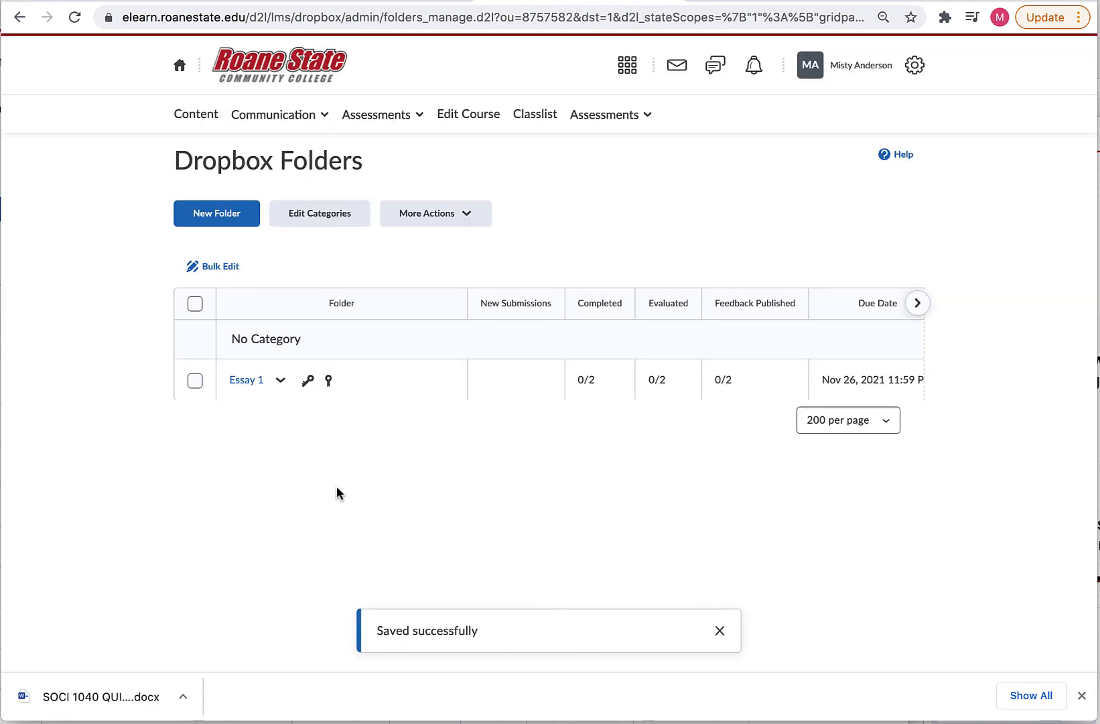